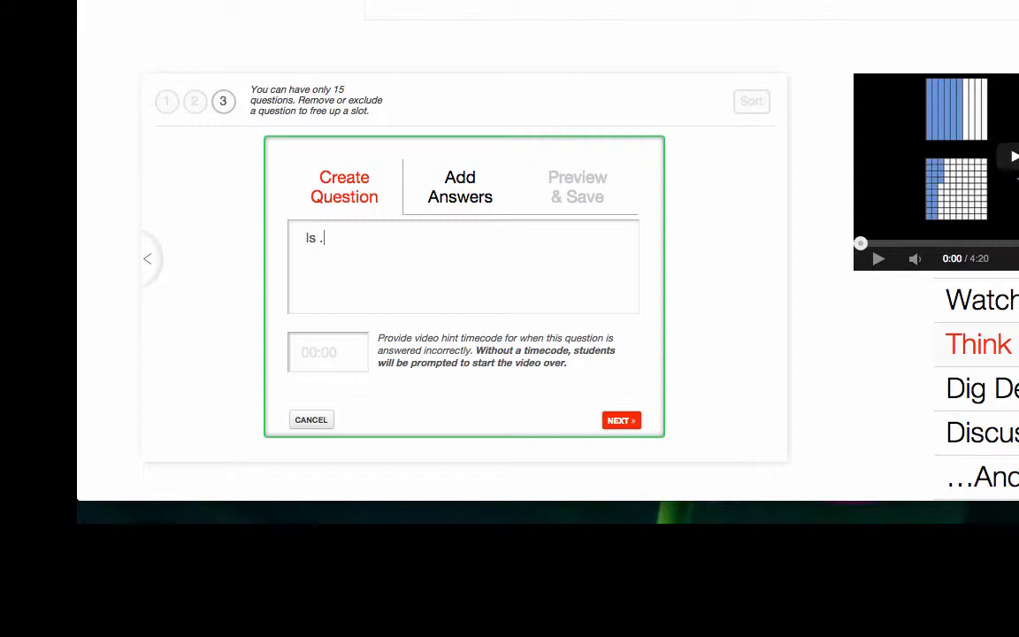
key("BackSpace")
type("0.7 equal to 0.7")
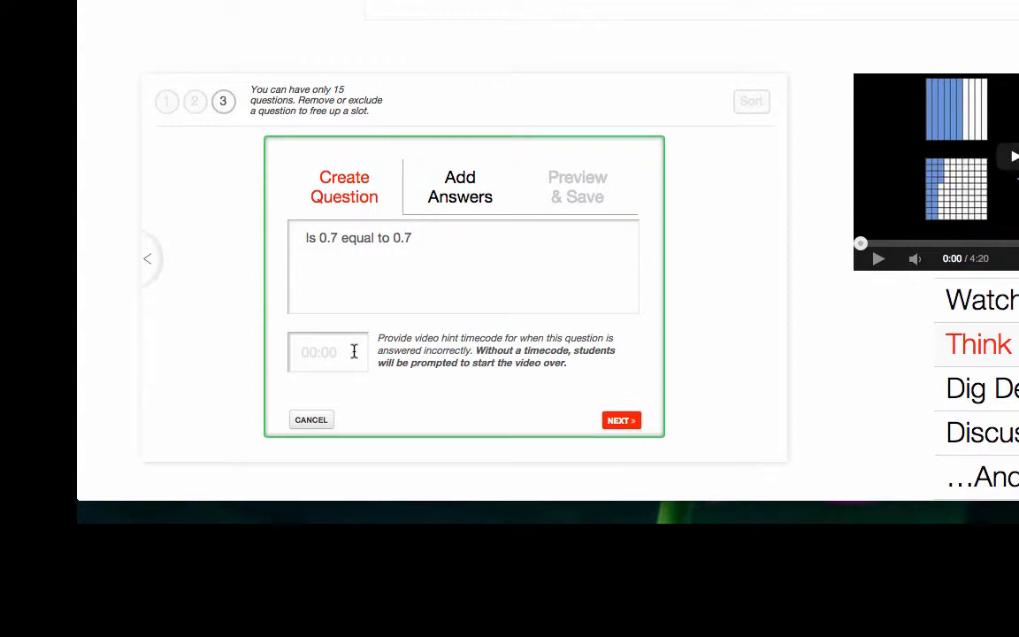
type("0?")
left_click(622, 423)
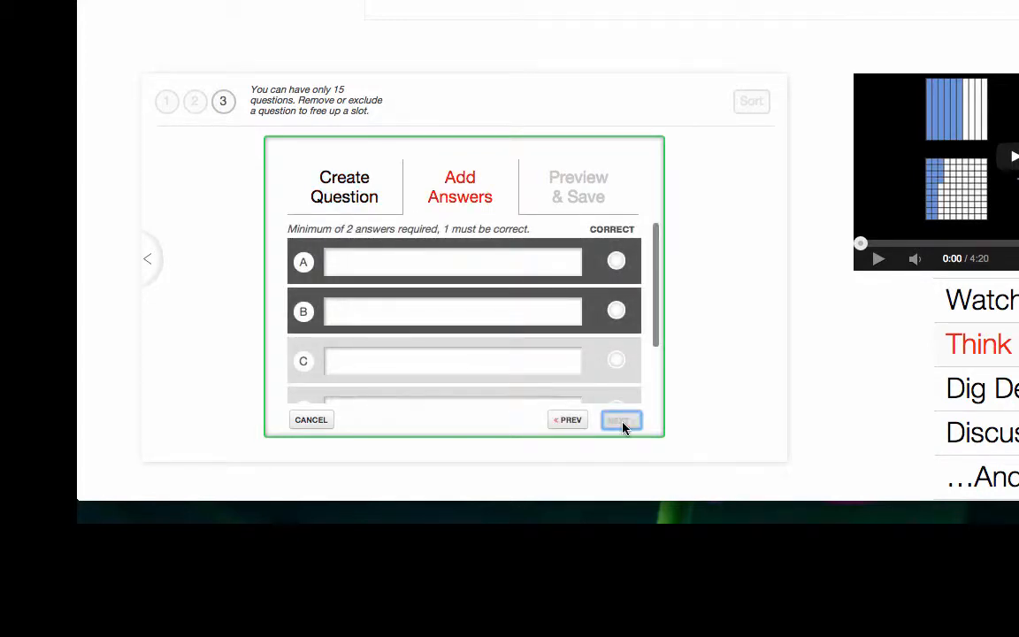
left_click(318, 421)
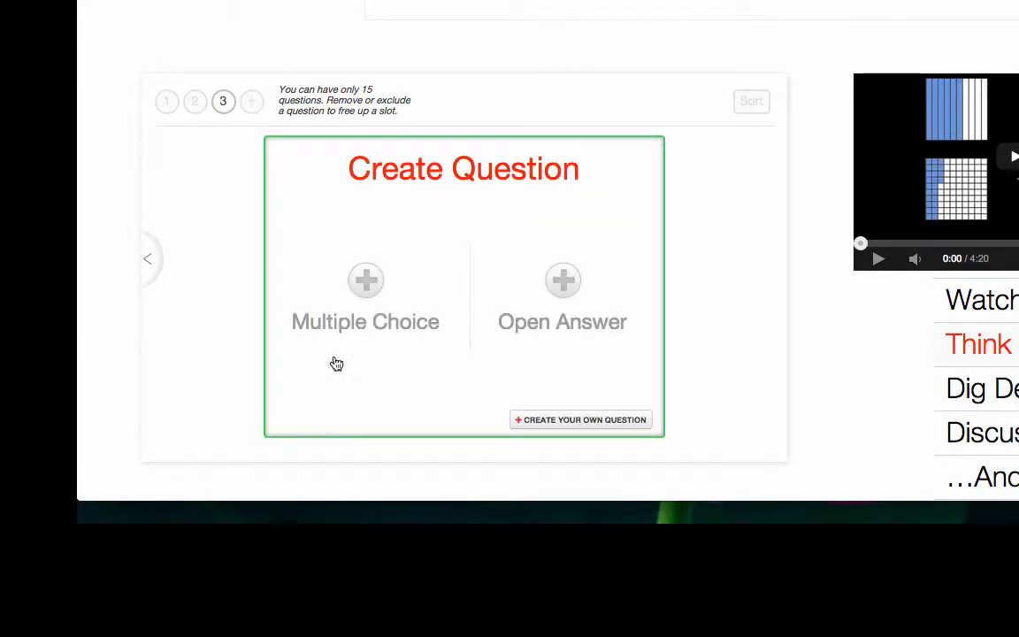
Create and save an open-answer question reading "Is 0.7 equal to 0.70? Explain using place value and base-10 blocks."
left_click(573, 298)
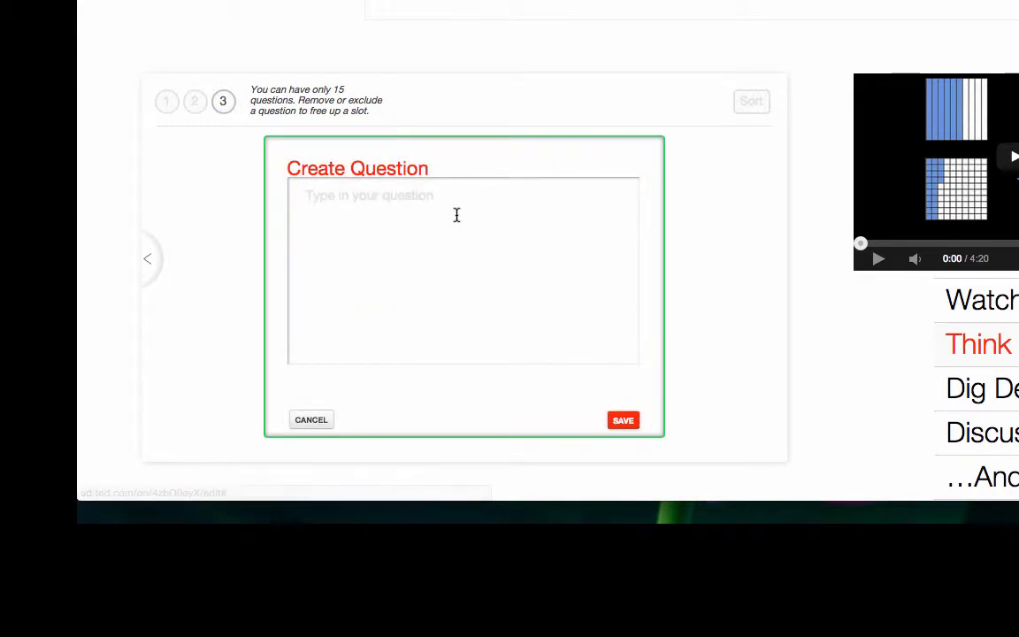
type("Is ")
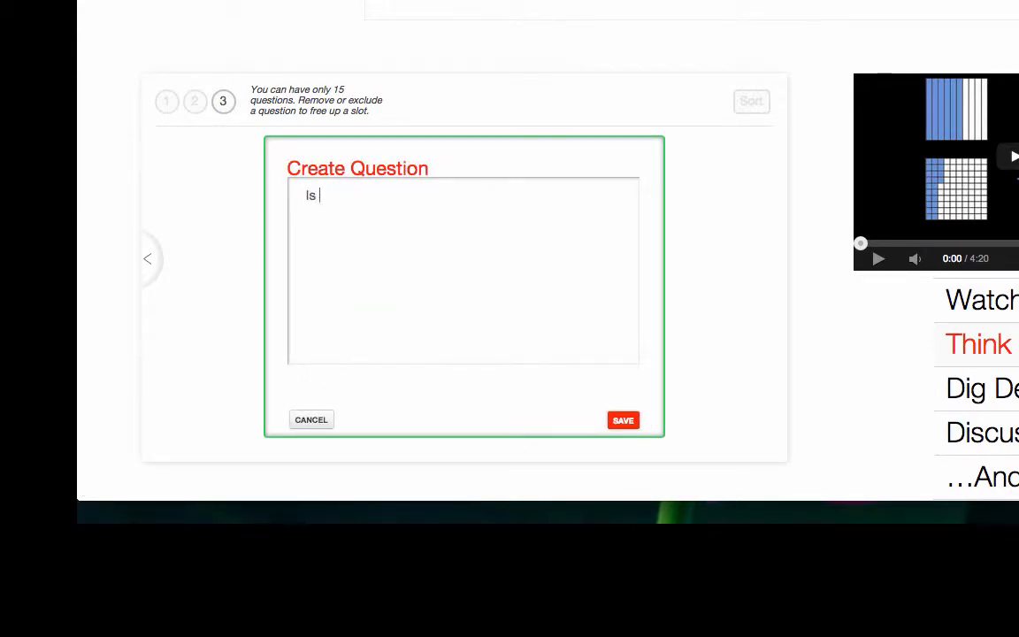
type("0.7 equal to 0.70")
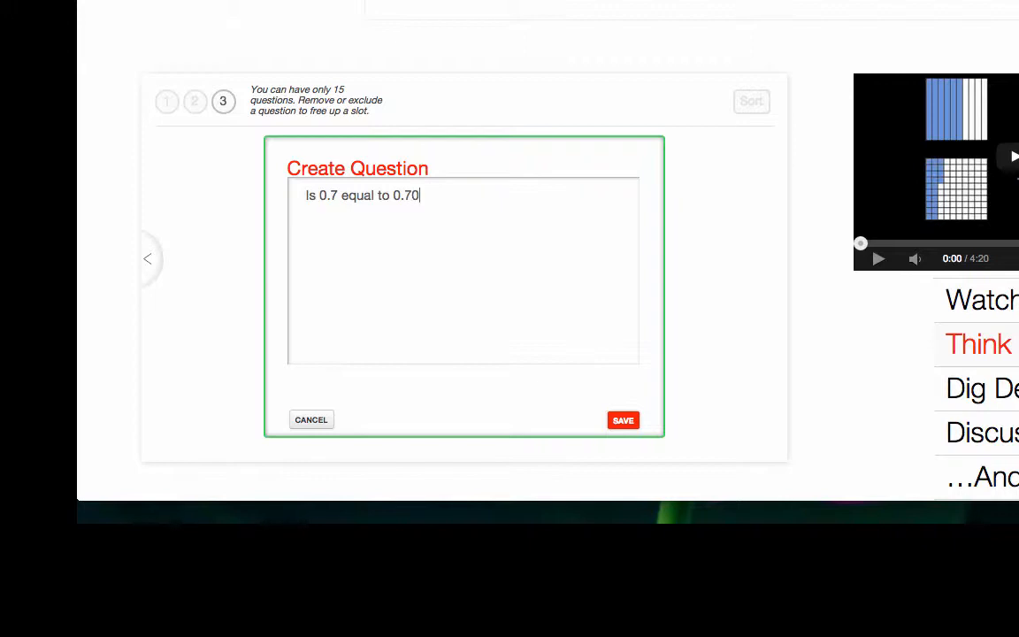
type("? Explain using pla")
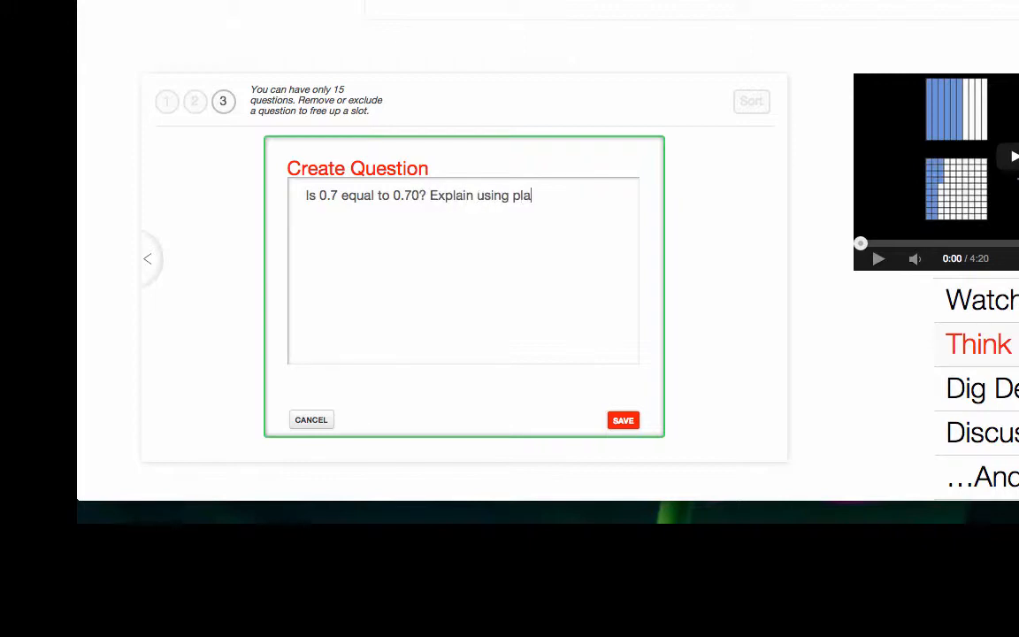
type("ce value and base-")
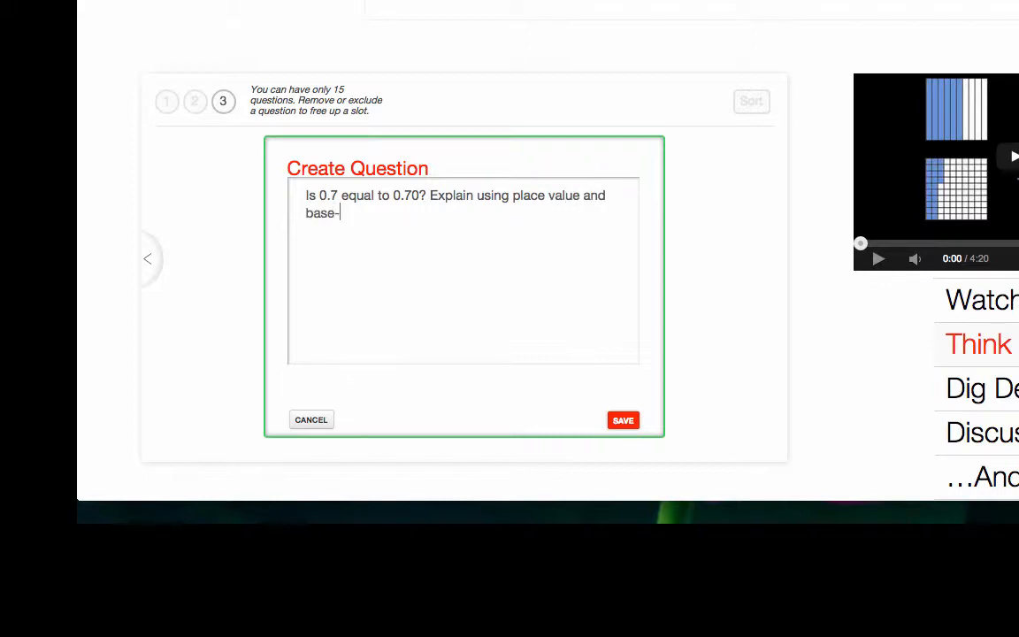
type("10 blocks.")
left_click(621, 422)
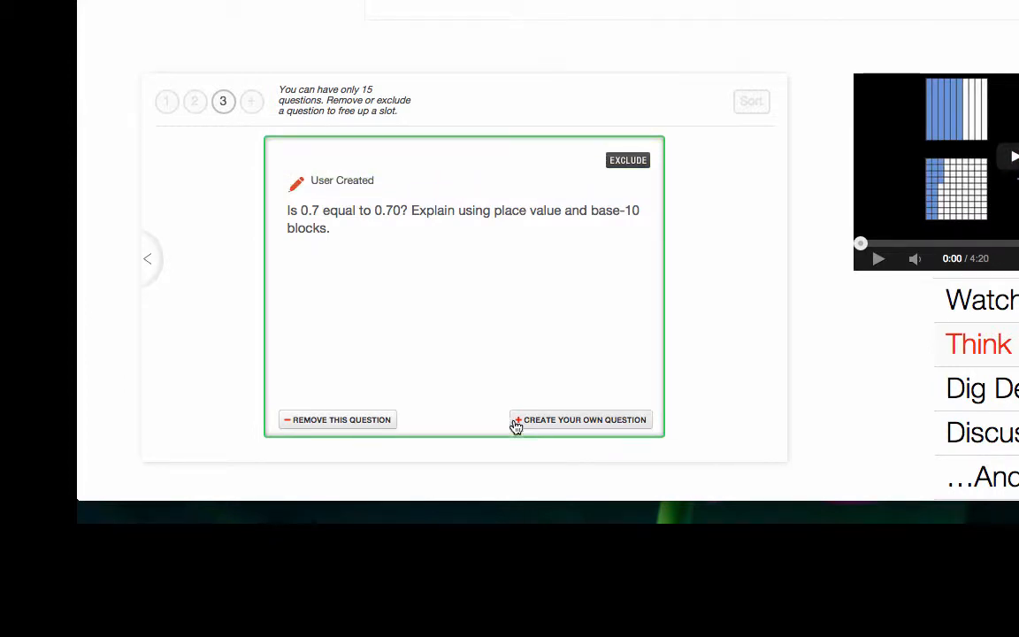
Review the three created questions in the Think section one after another, twice through
scroll(513, 387, "down", 2)
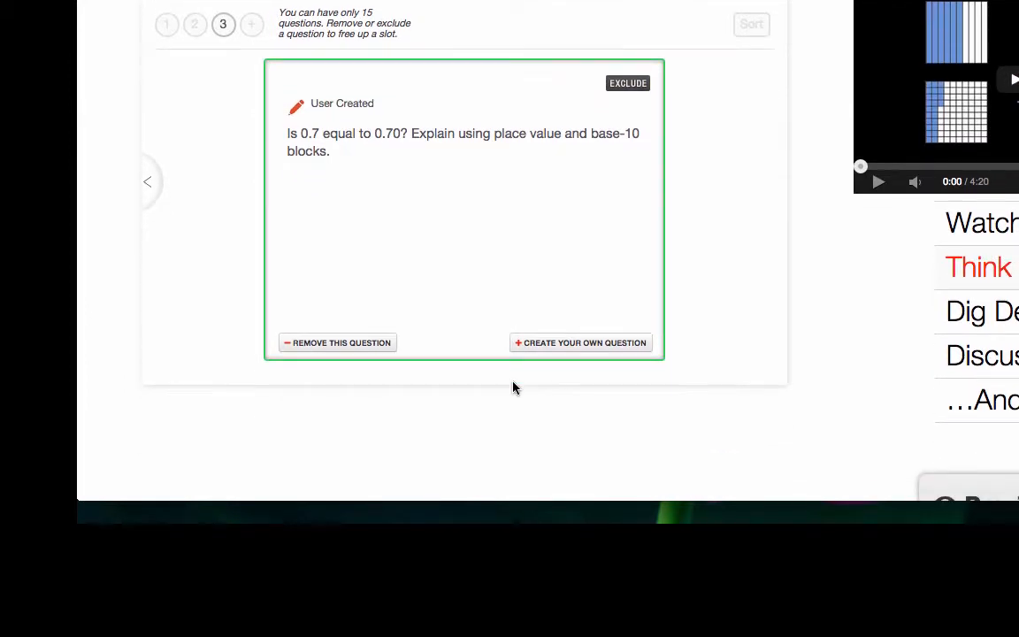
left_click(166, 25)
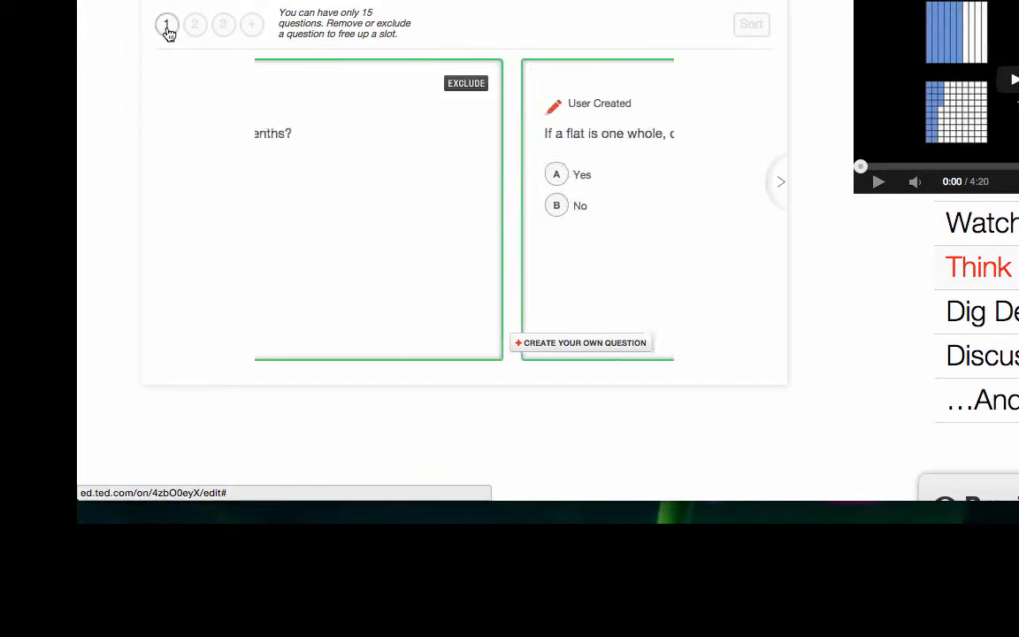
left_click(194, 26)
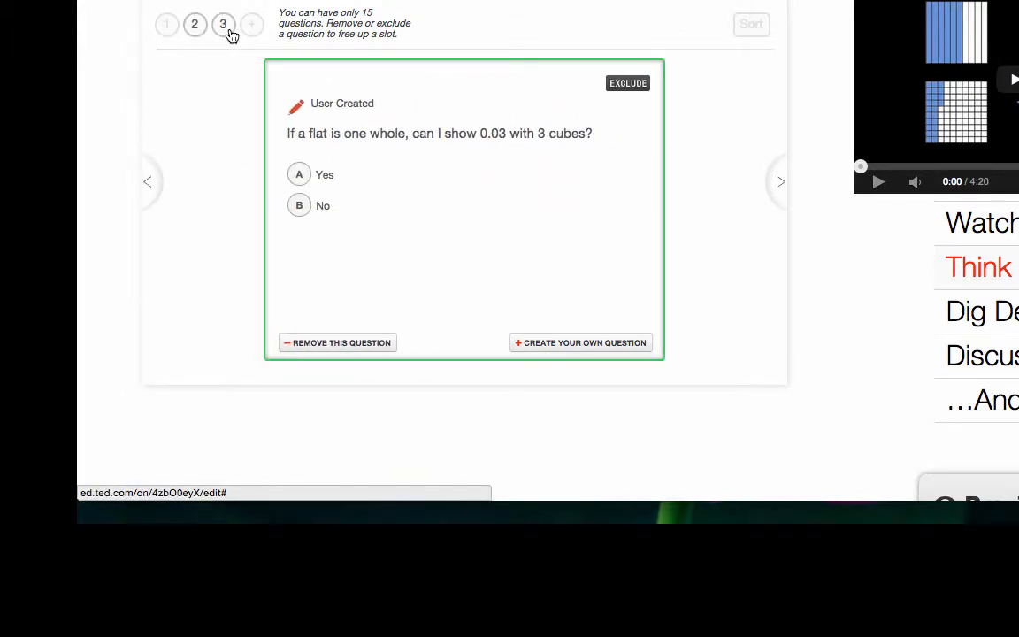
left_click(225, 28)
left_click(166, 29)
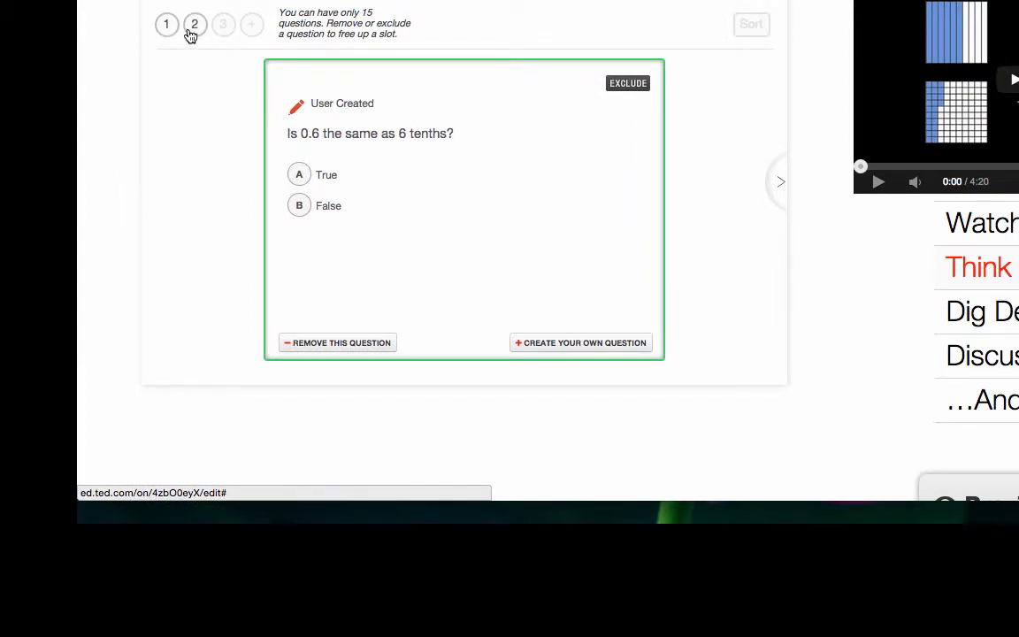
left_click(192, 33)
left_click(218, 32)
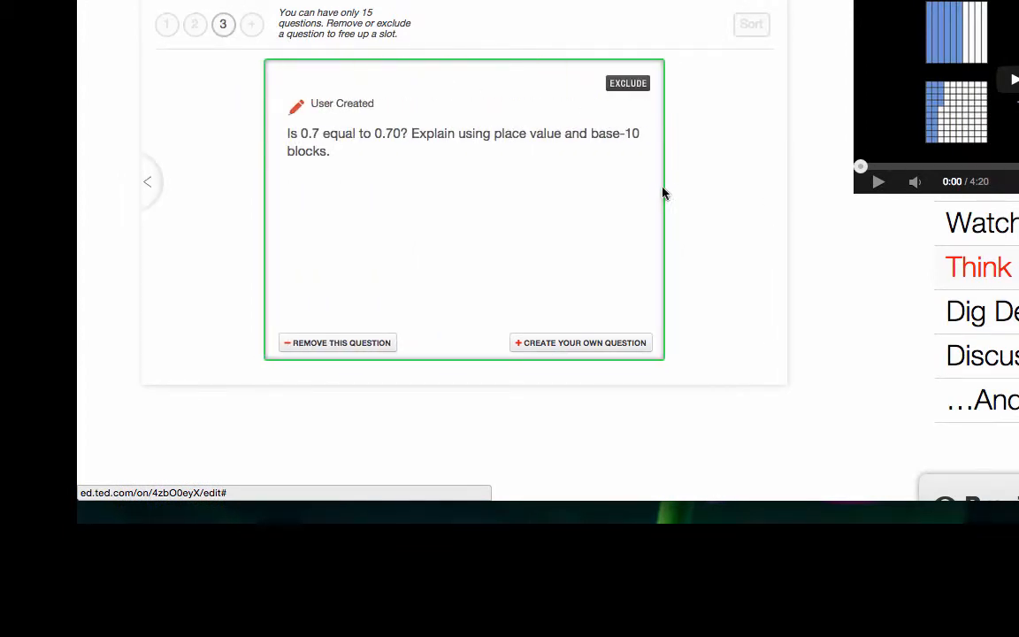
In the Dig Deeper section, write "Complete the following activities to put decimals in the correct order. Think about place value as you complete the activities."
left_click(973, 326)
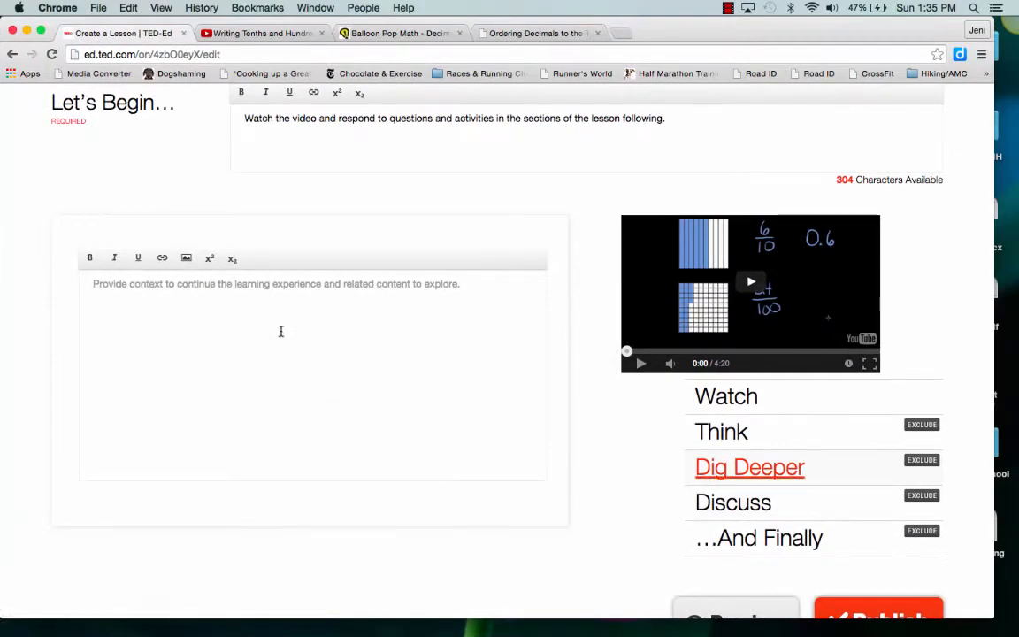
left_click(274, 324)
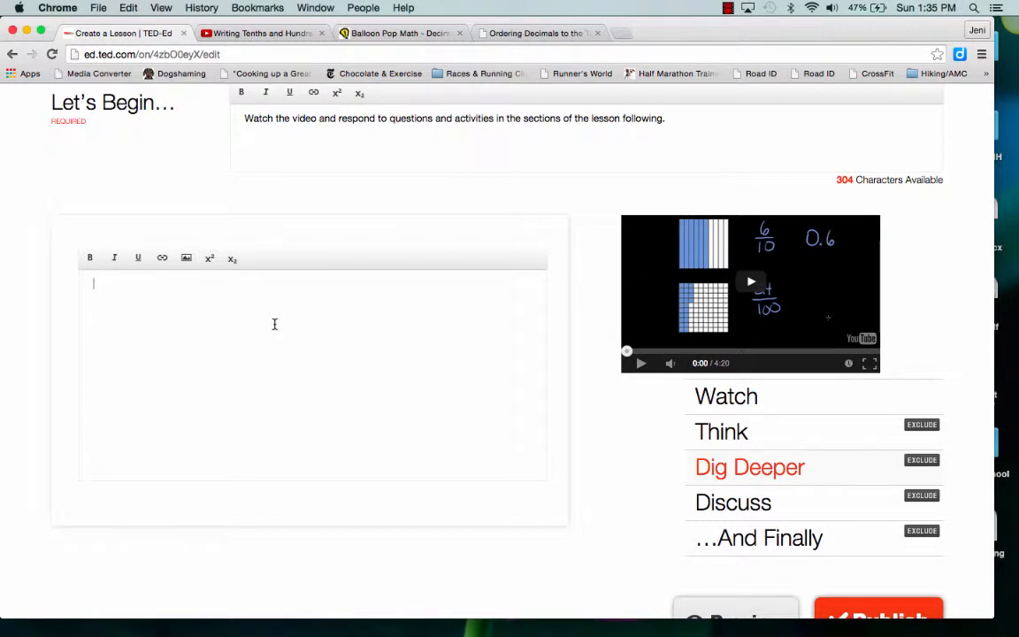
type("Complete the following a")
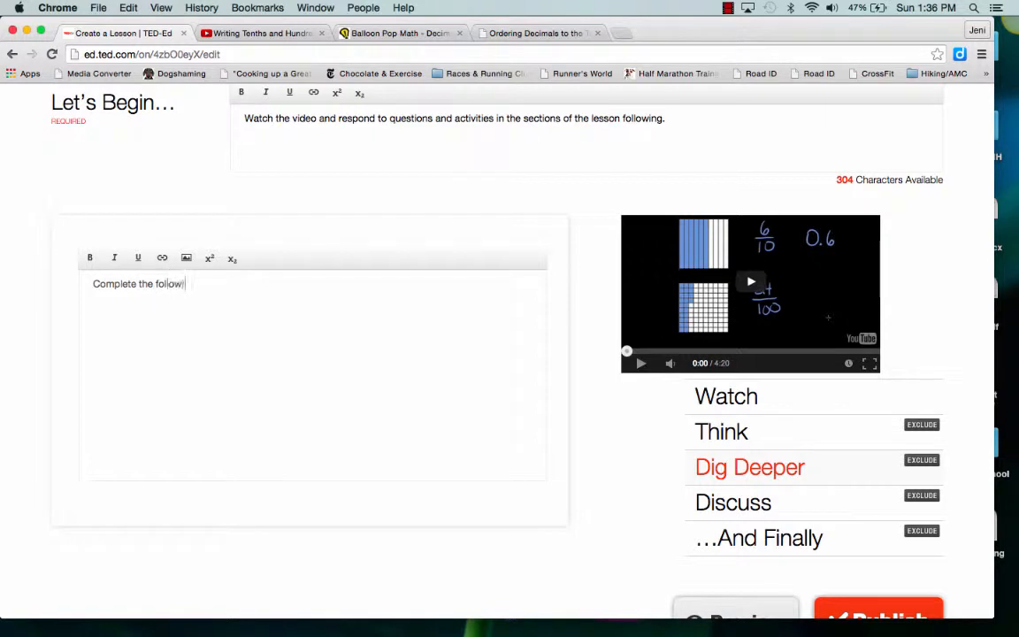
type("ctivities to put ")
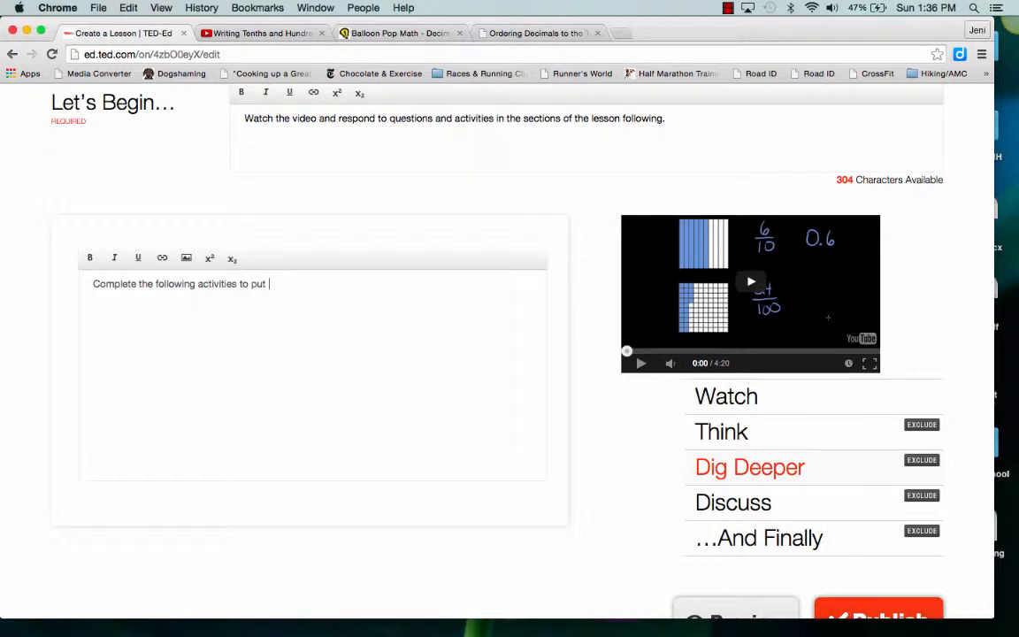
type("decimals in the correct order")
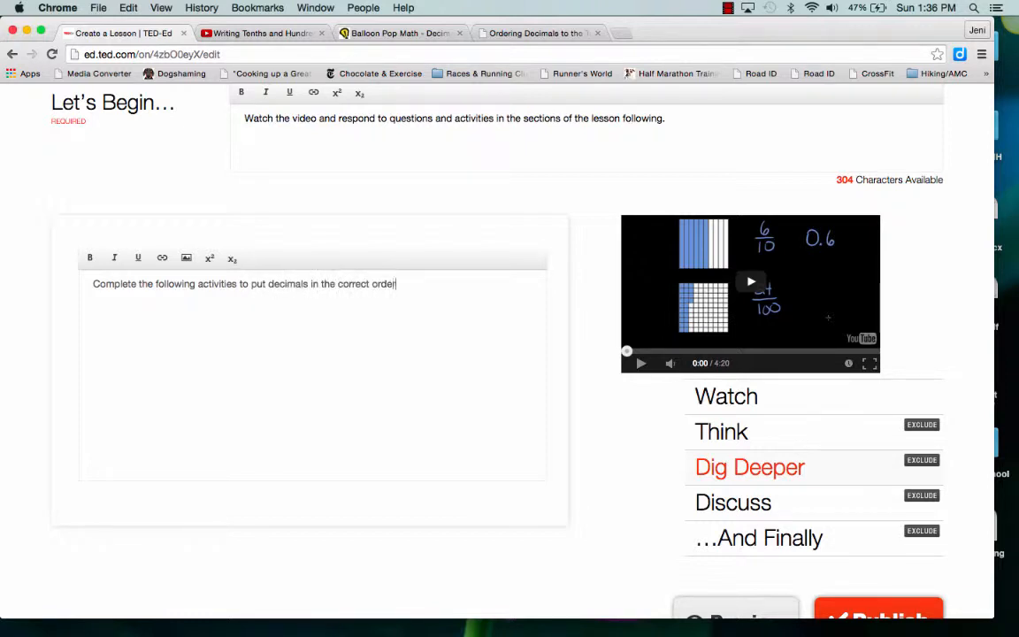
type(". Think about place value")
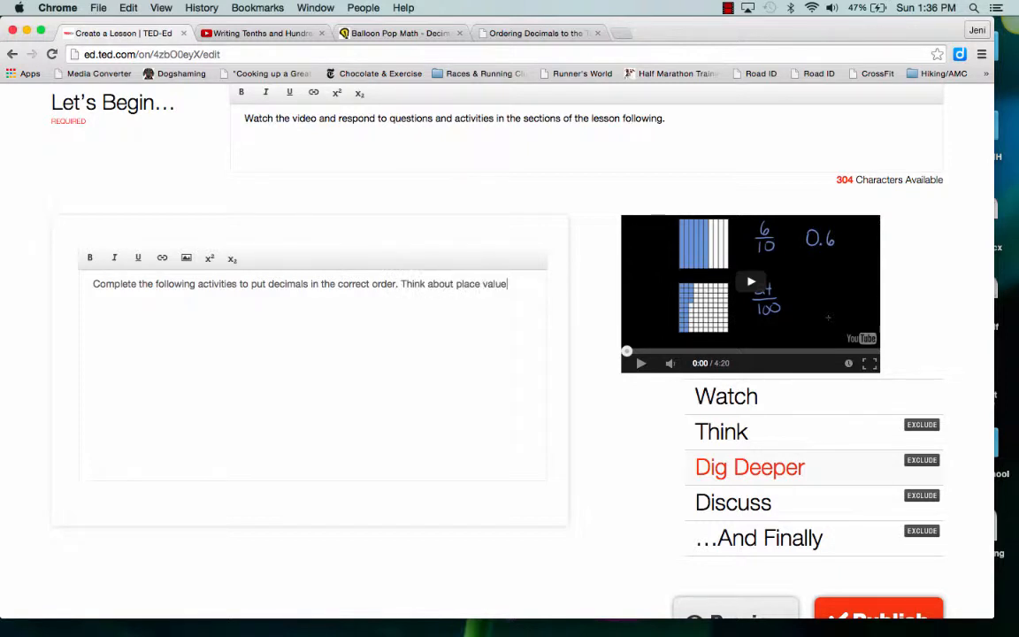
type(" as you complete the ")
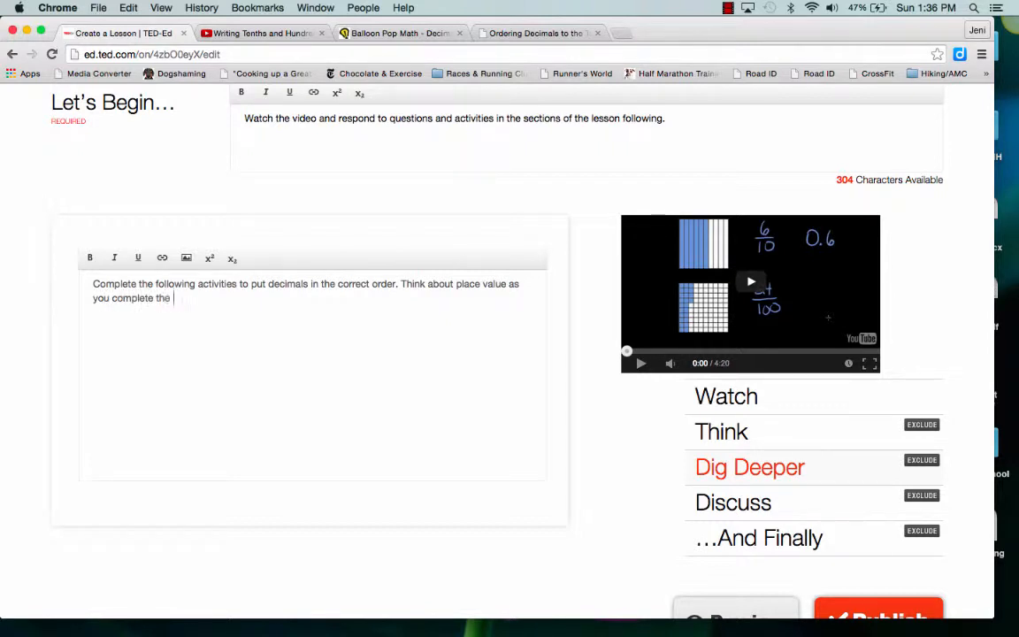
type("activite")
type("ies.")
Restart the Ordering Decimals exercise on the Mr. Nussbaum page and copy that page's address onto a new line below the Dig Deeper text
left_click(516, 34)
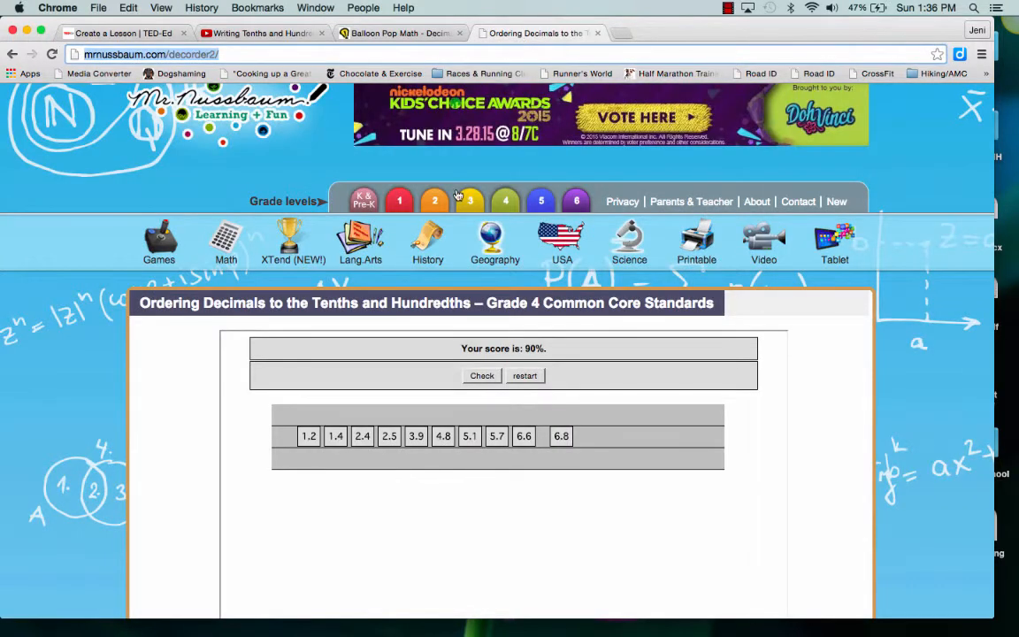
left_click(525, 376)
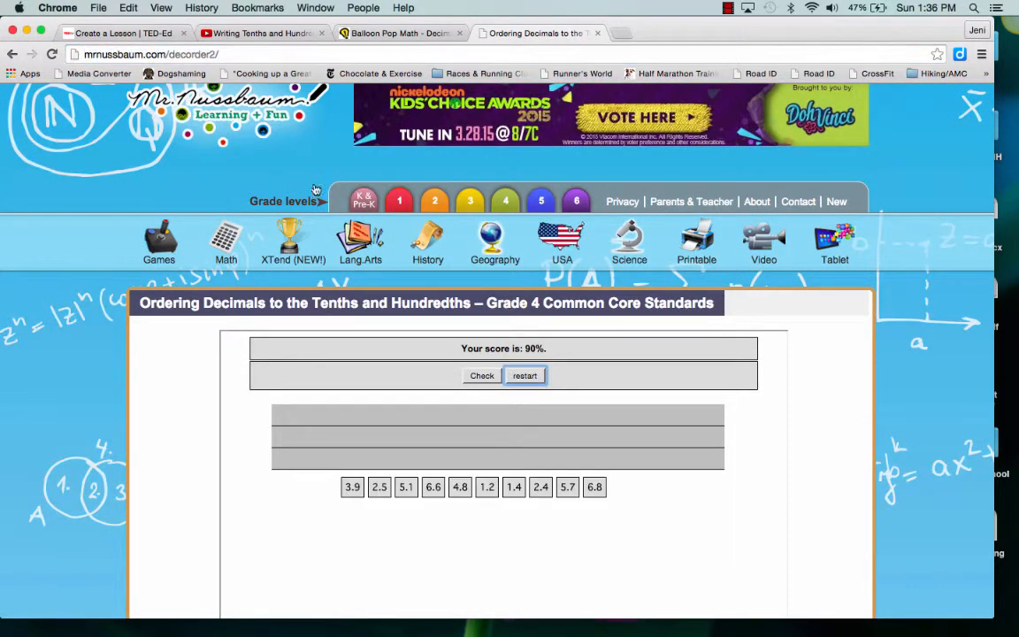
left_click(223, 49)
key("super+c")
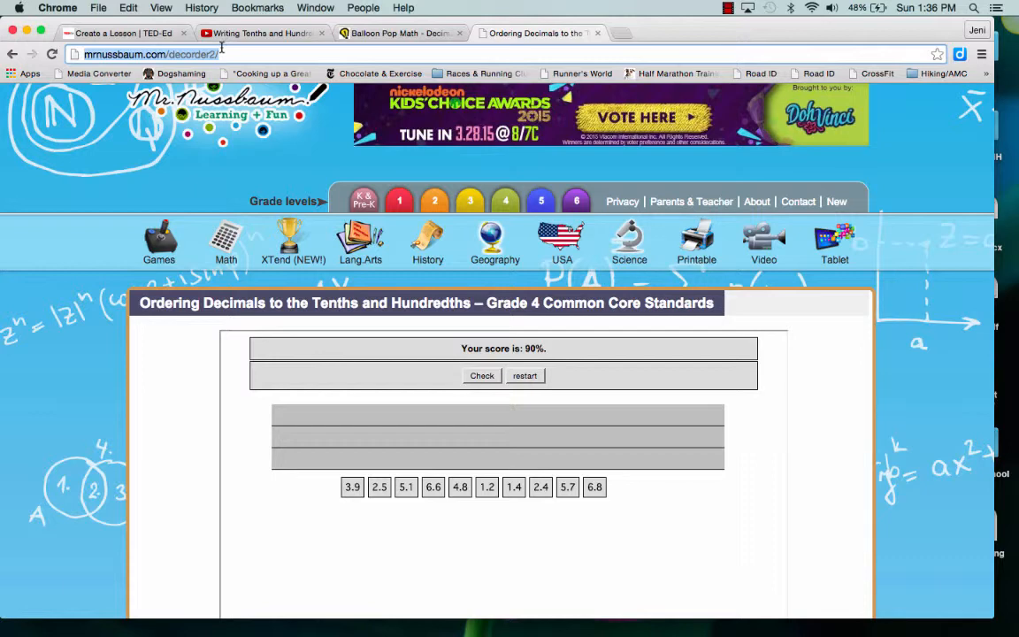
left_click(146, 36)
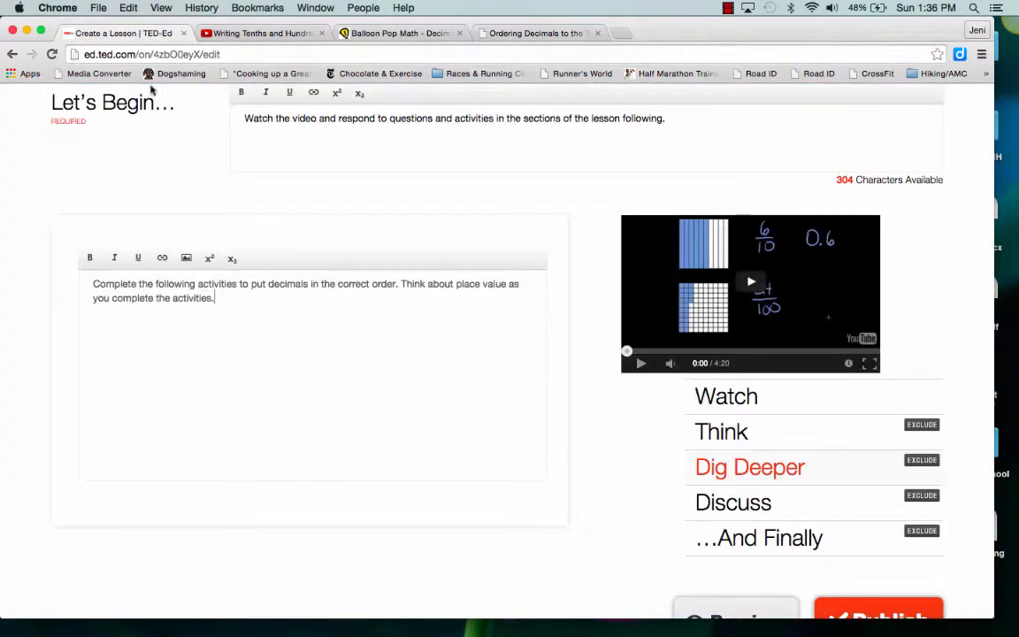
key("Return")
key("super+v")
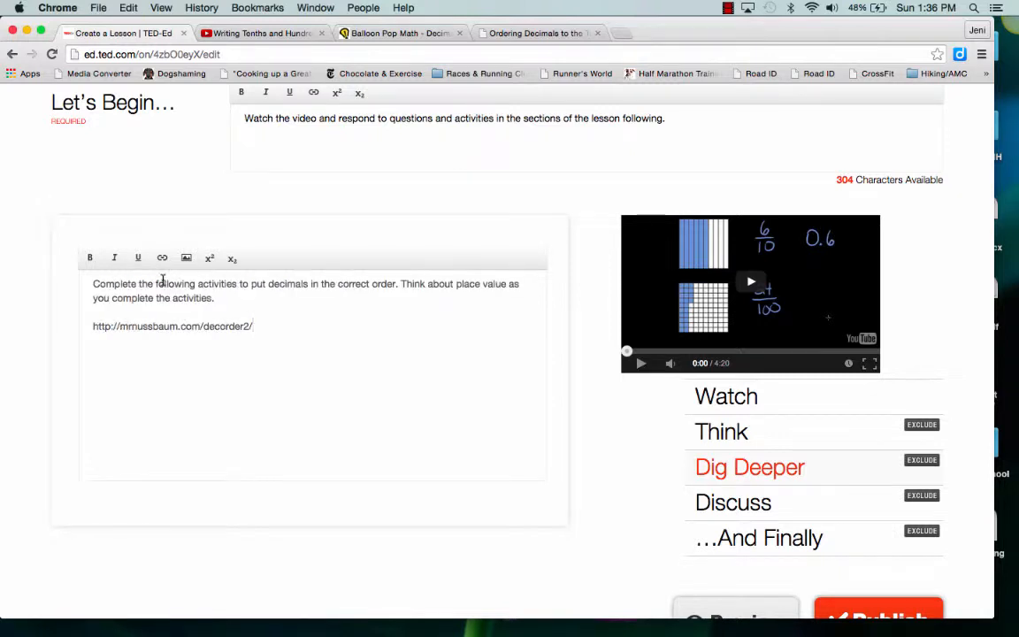
left_click_drag(262, 326, 92, 325)
key("super+c")
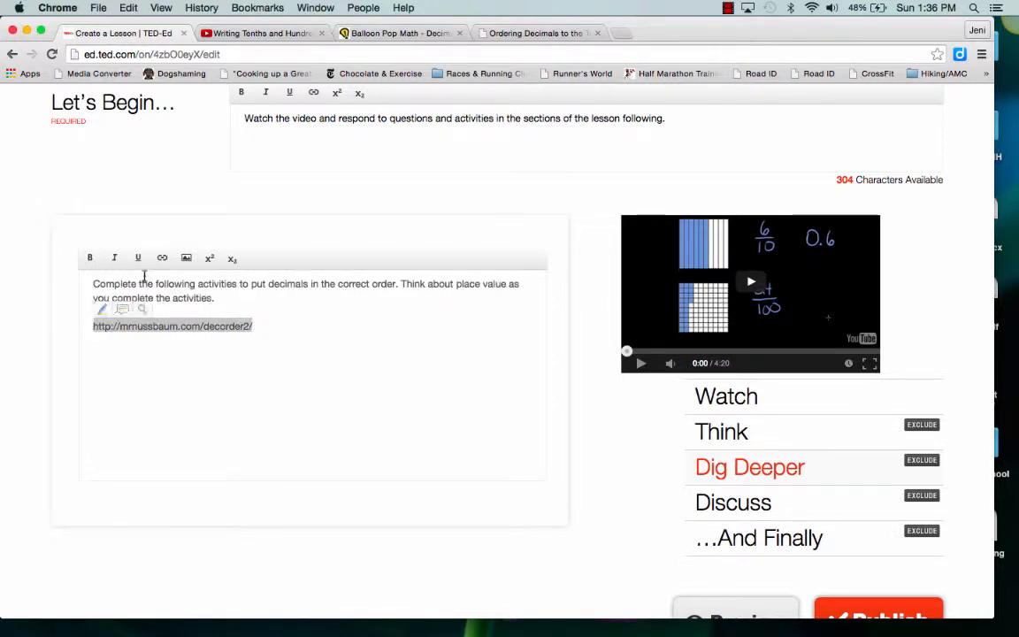
left_click(162, 258)
left_click(177, 292)
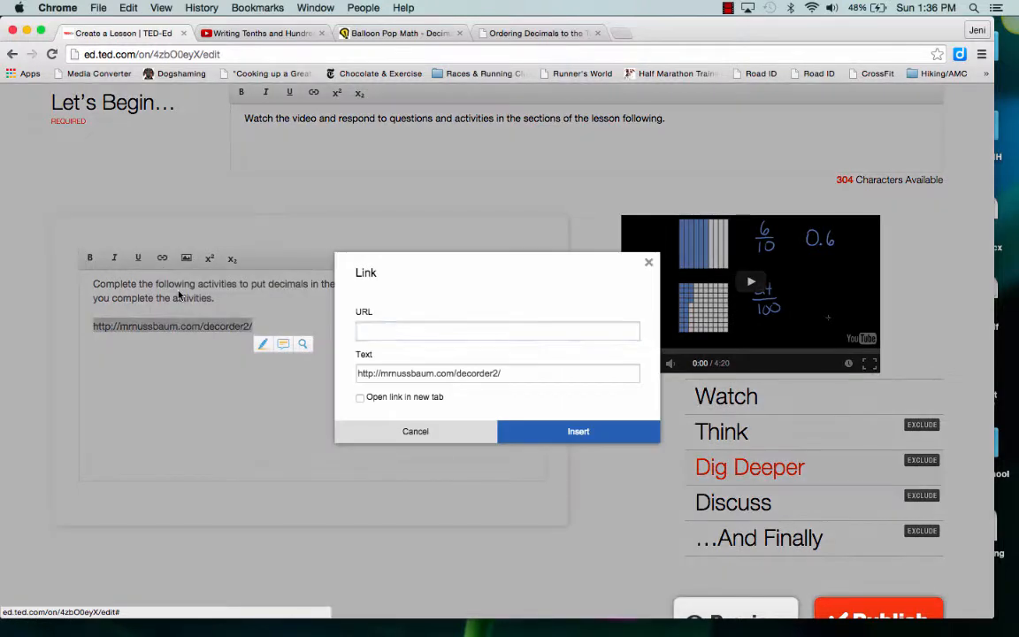
left_click(366, 309)
key("super+v")
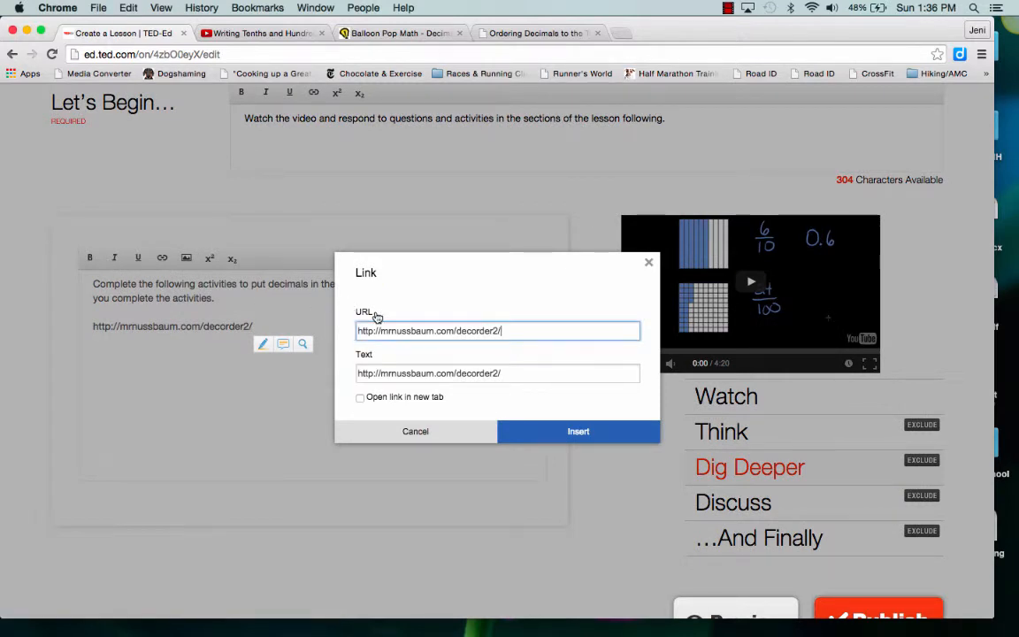
left_click(569, 439)
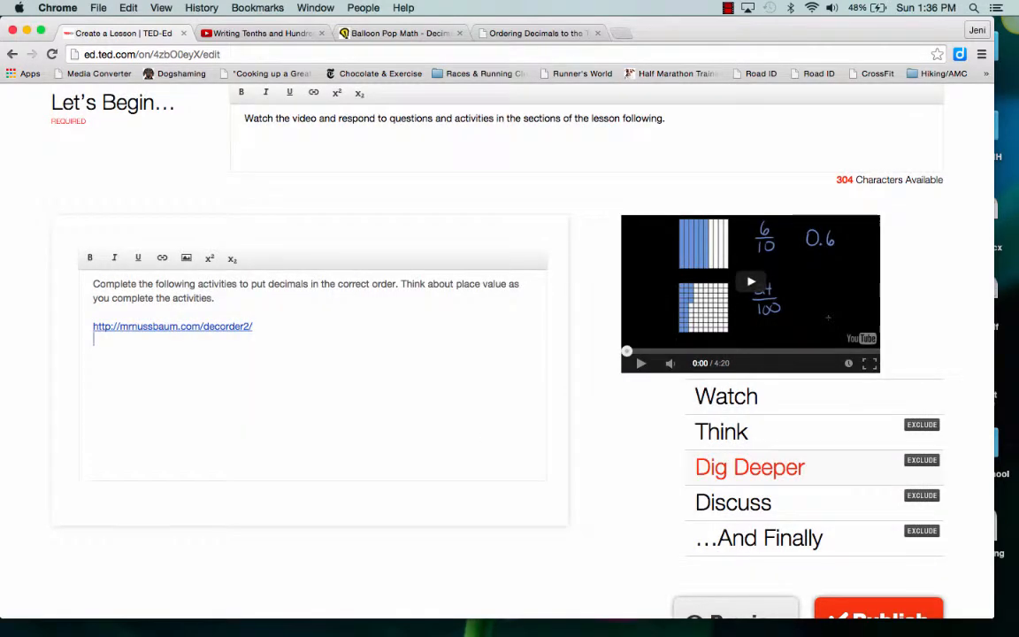
Switch to the Balloon Pop Math game and pop the level 5 balloons from smallest to largest decimal, 0.56 to 5.09
left_click(404, 33)
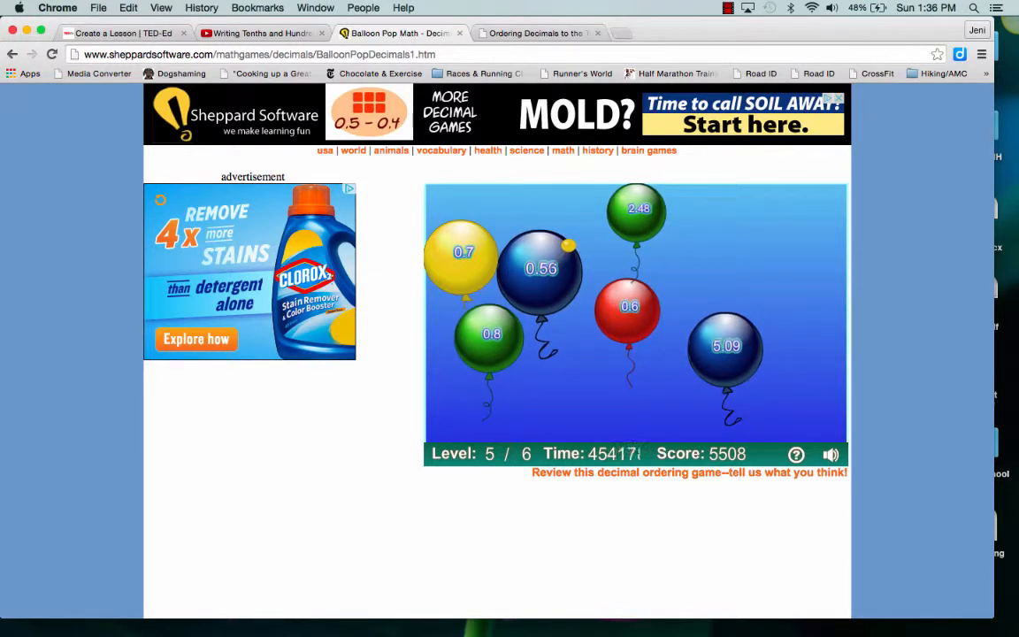
left_click(556, 256)
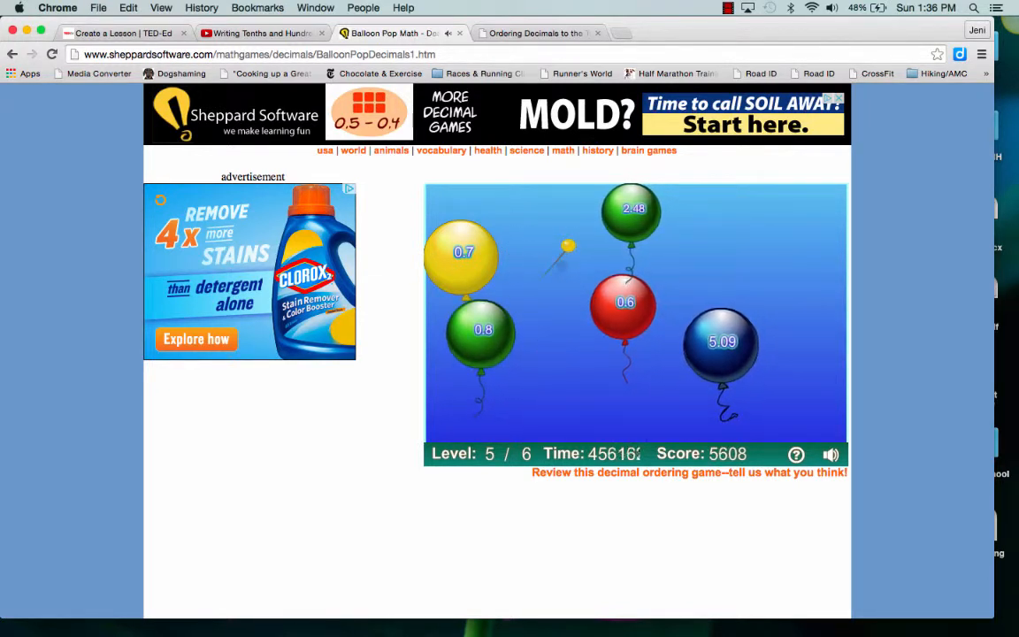
left_click(619, 300)
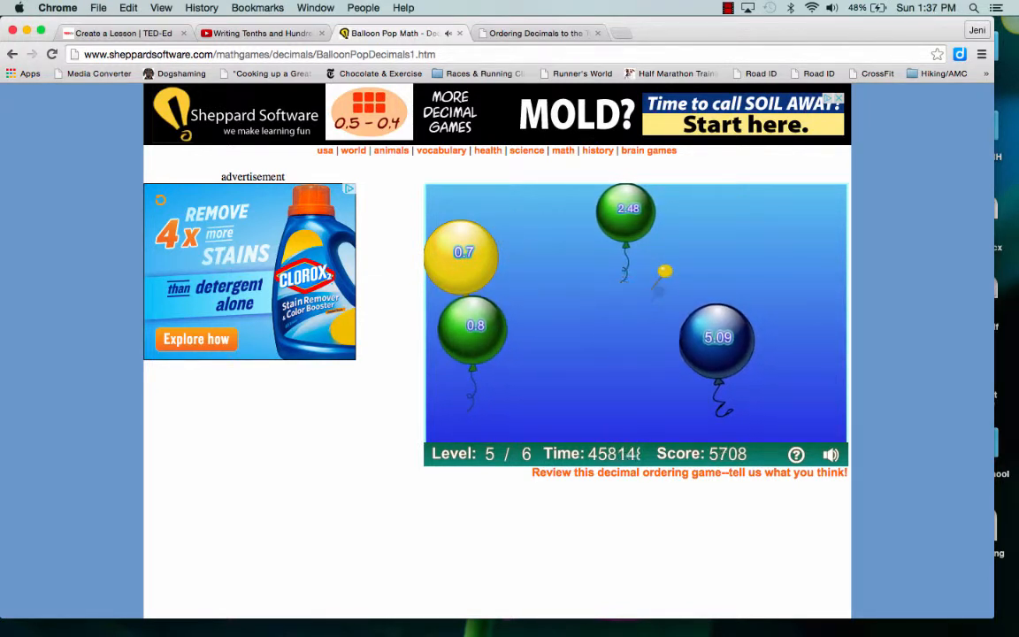
left_click(473, 259)
left_click(469, 320)
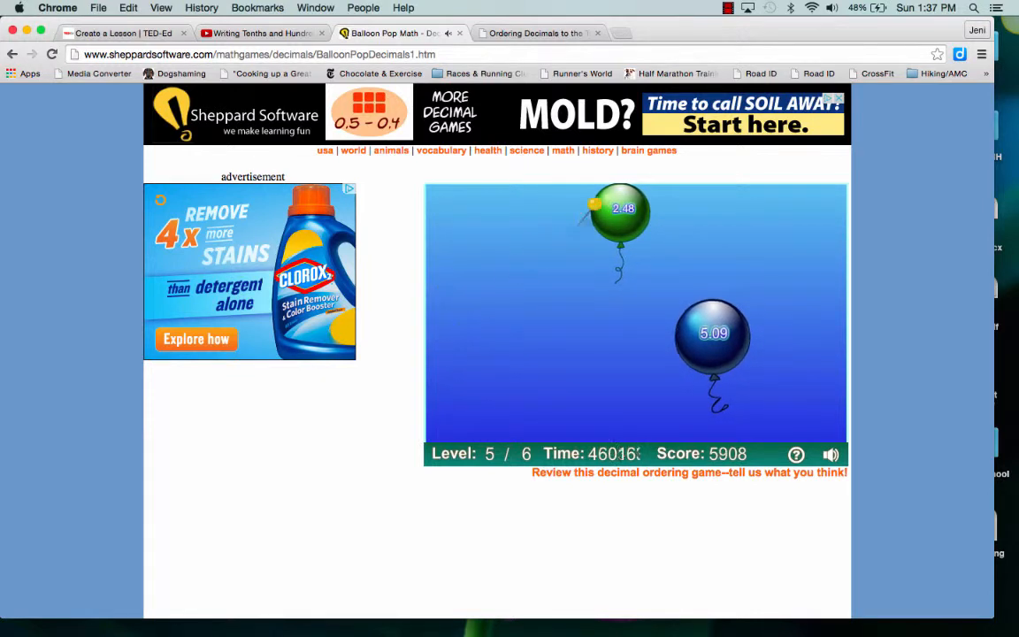
left_click(630, 204)
left_click(719, 323)
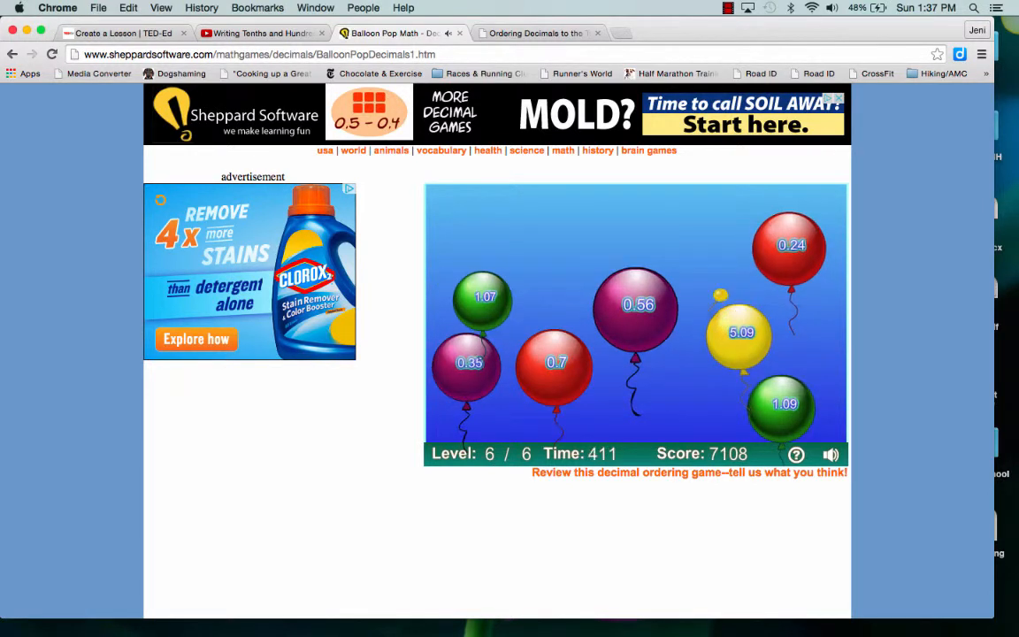
Copy the Balloon Pop Math page's address and paste it on a new line below the first link in the Dig Deeper text
left_click(320, 54)
key("super+c")
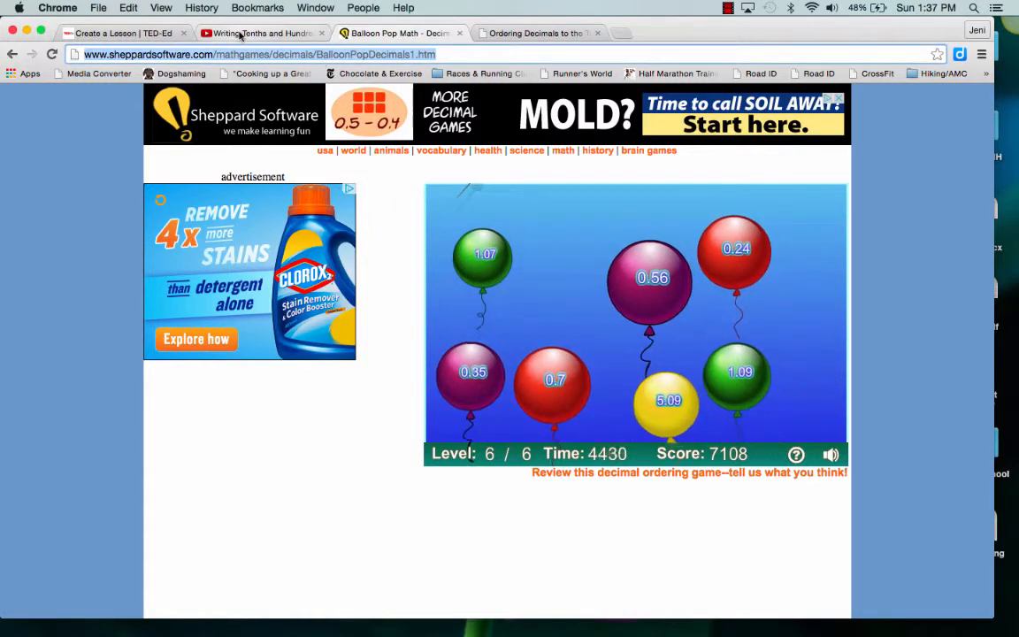
left_click(238, 34)
left_click(147, 34)
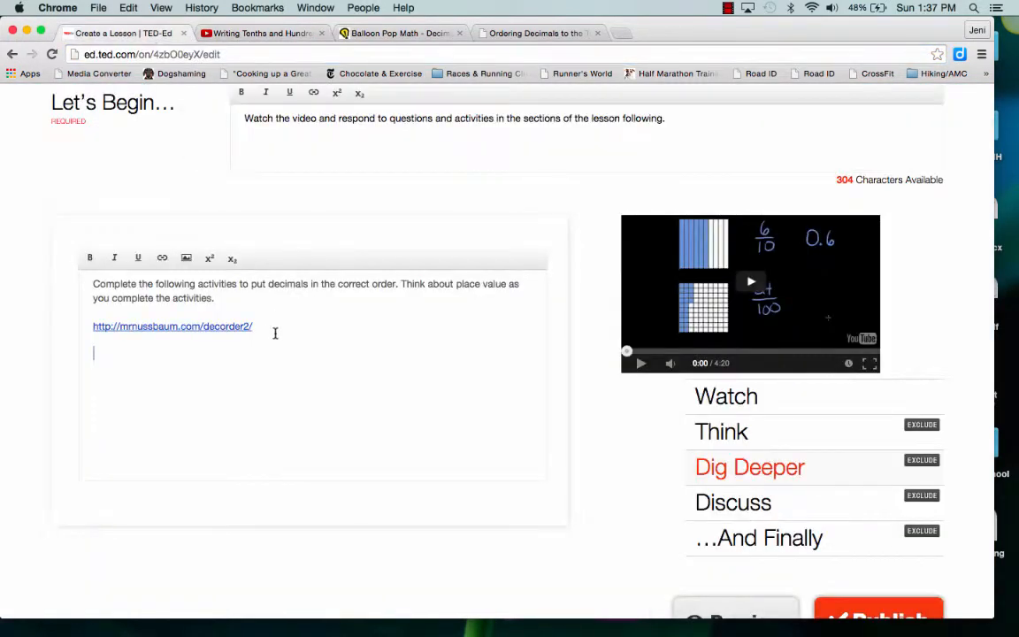
key("Return")
key("super+v")
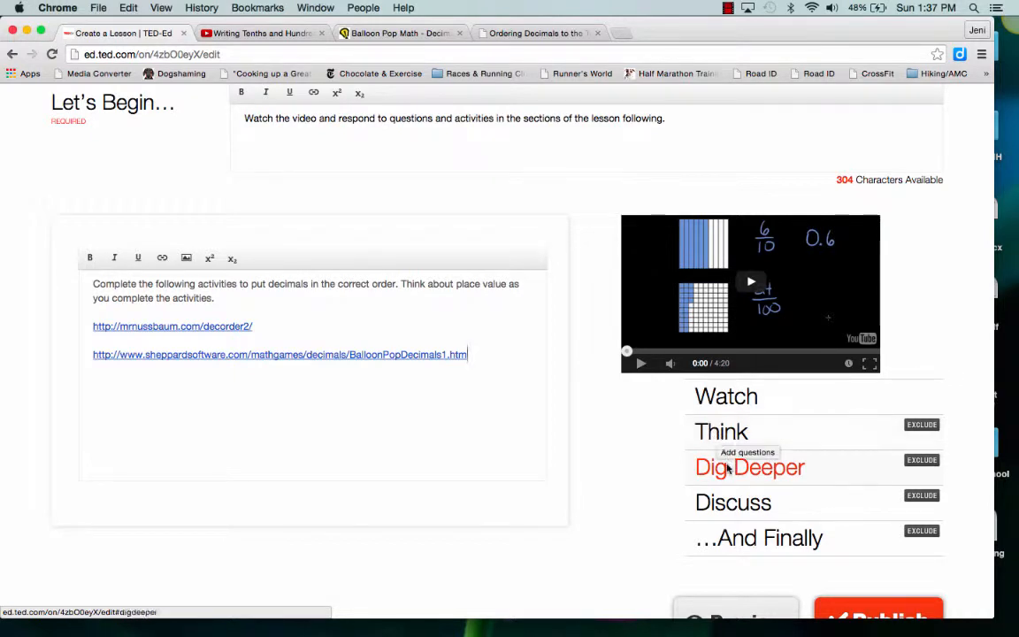
Start a new discussion in the Discuss section with a title saying one named student can show 10.53 with "a large cube, 5 longs, and 3 small cubes."
left_click(728, 502)
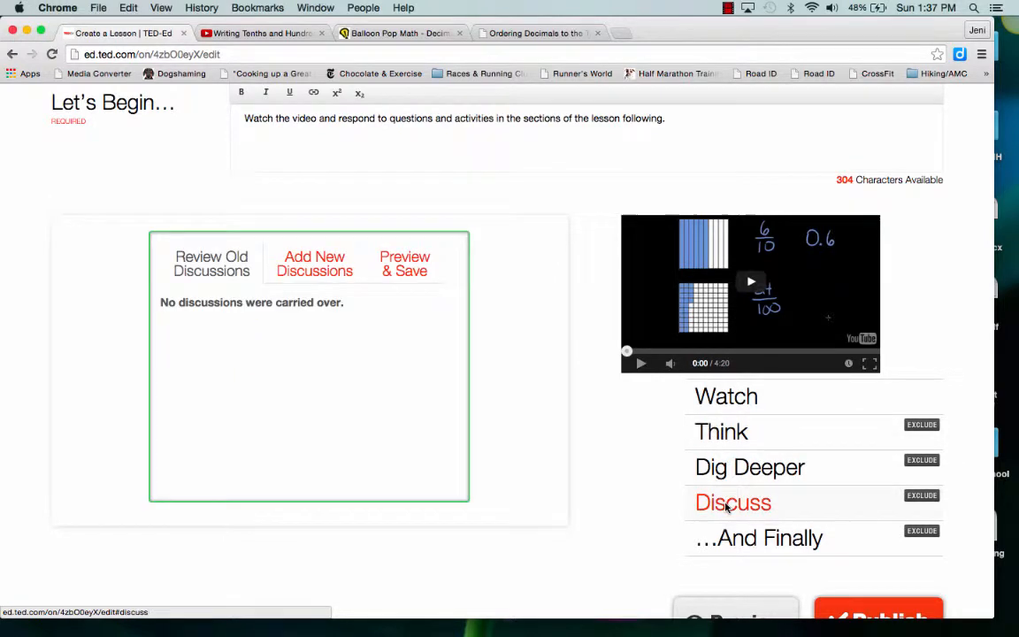
left_click(319, 267)
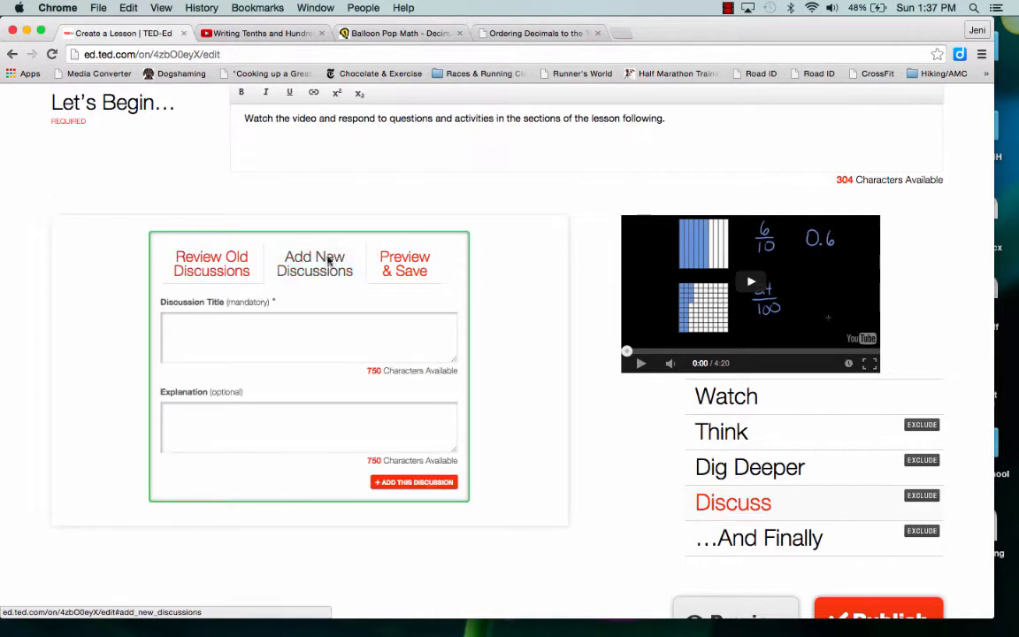
left_click(308, 336)
type("Marla")
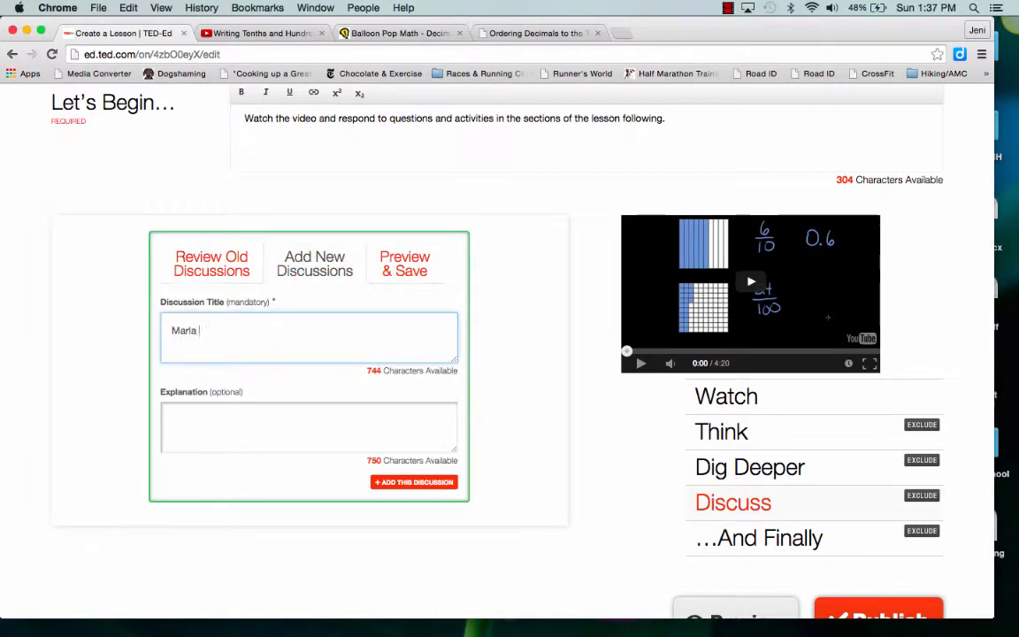
type(" says that she can s")
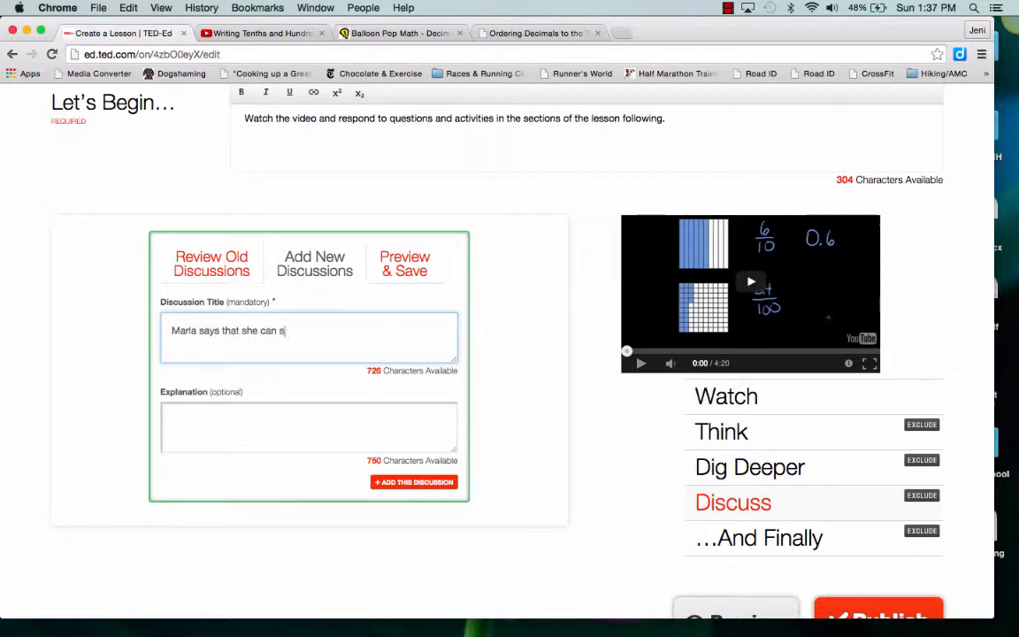
type("how the number ")
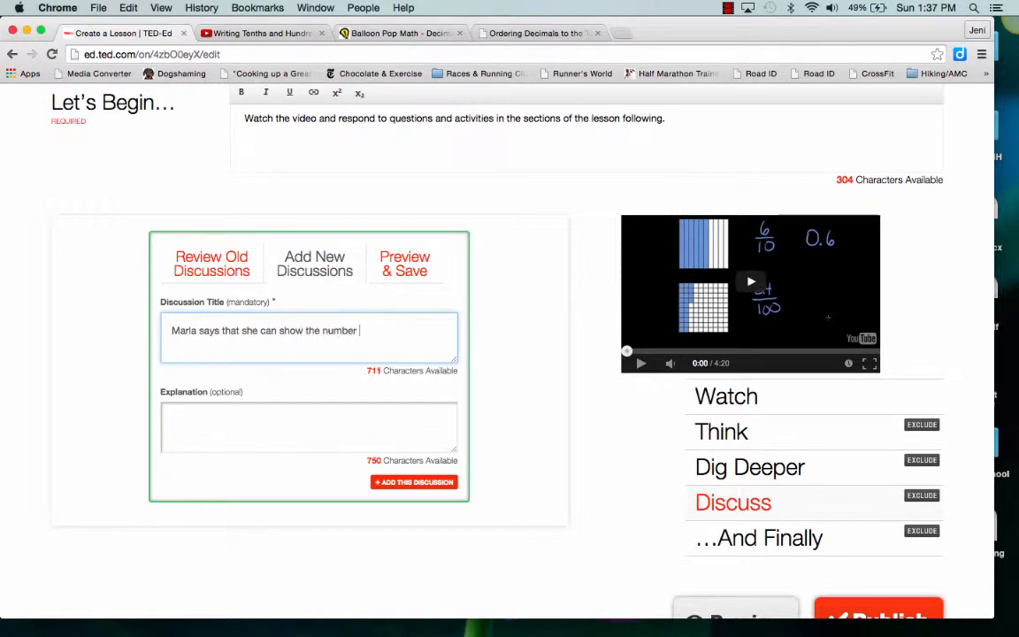
type("10.53 with a")
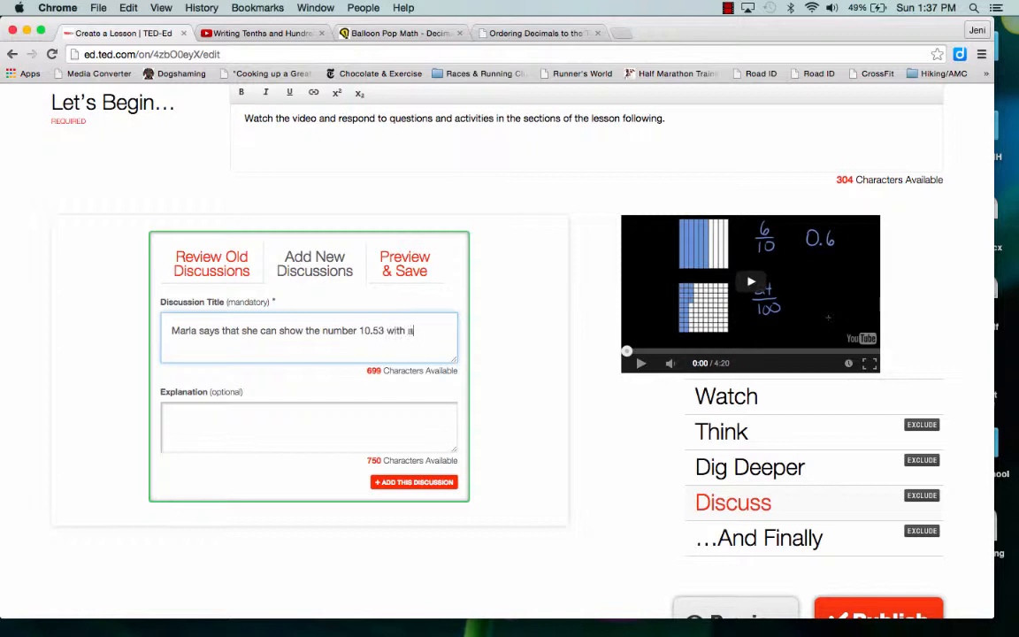
type(" large cube,")
type("5 longs, and 3")
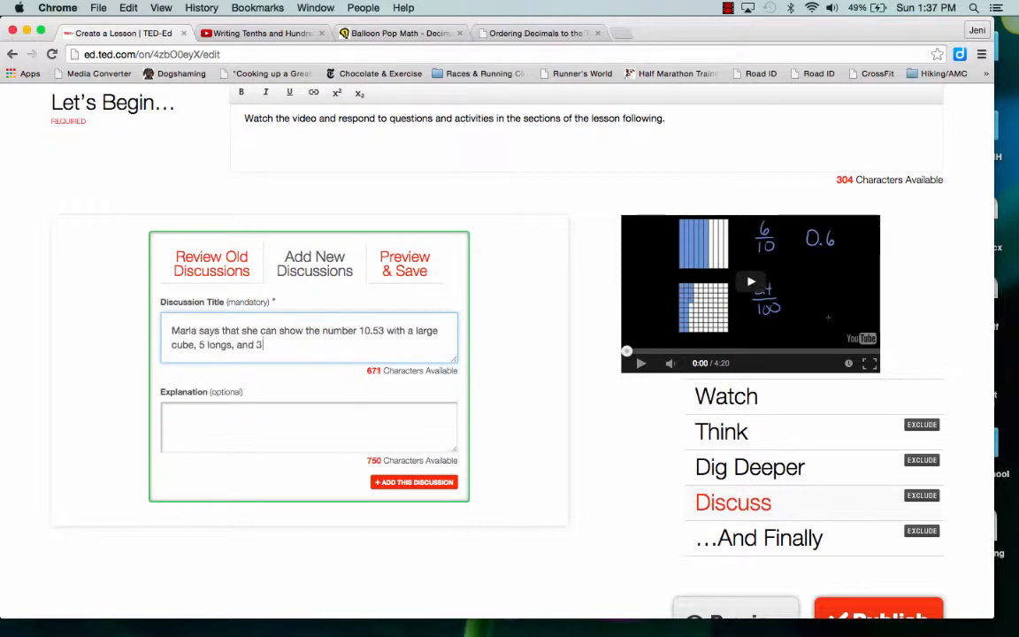
type(" small cubes. ")
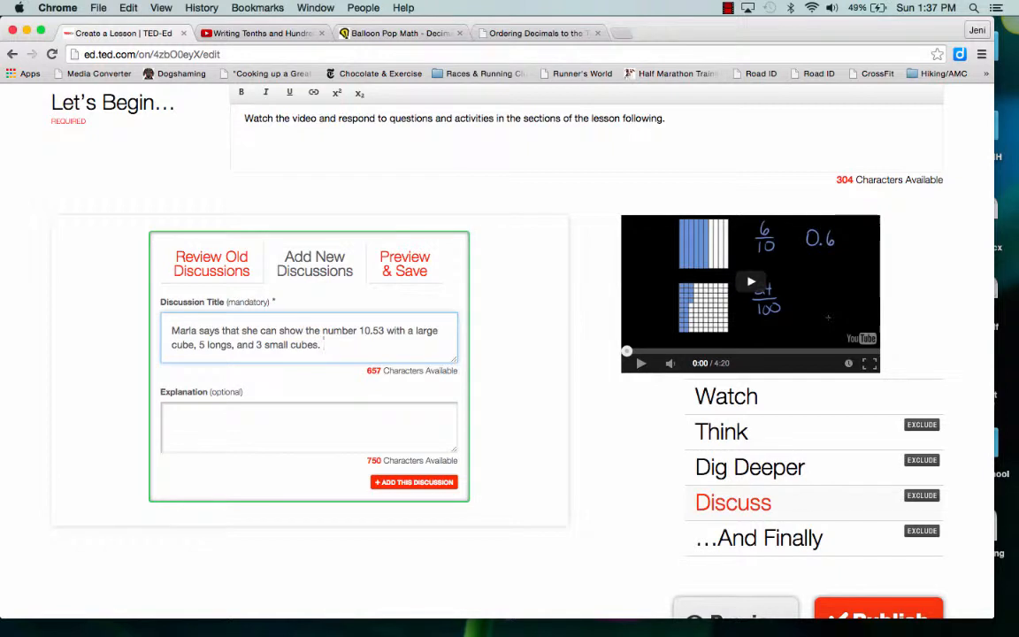
type("Daniel says that she must show th")
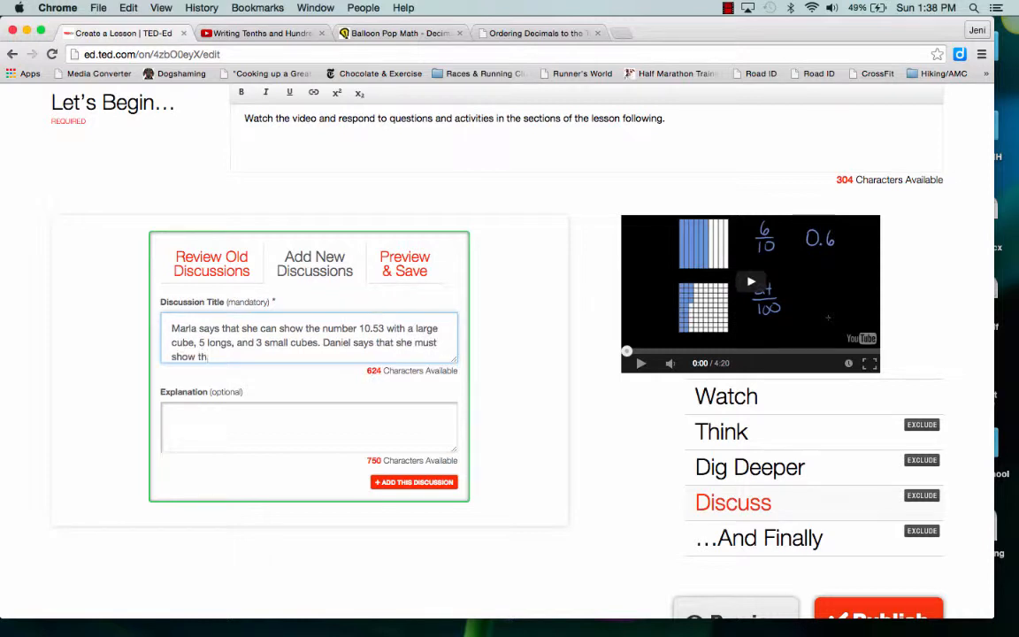
Continue the discussion title with a second named student saying she must show 10.53 with "10 flats, 5 longs, and 3 small cubes"
type("e number 10.53 with 10 f")
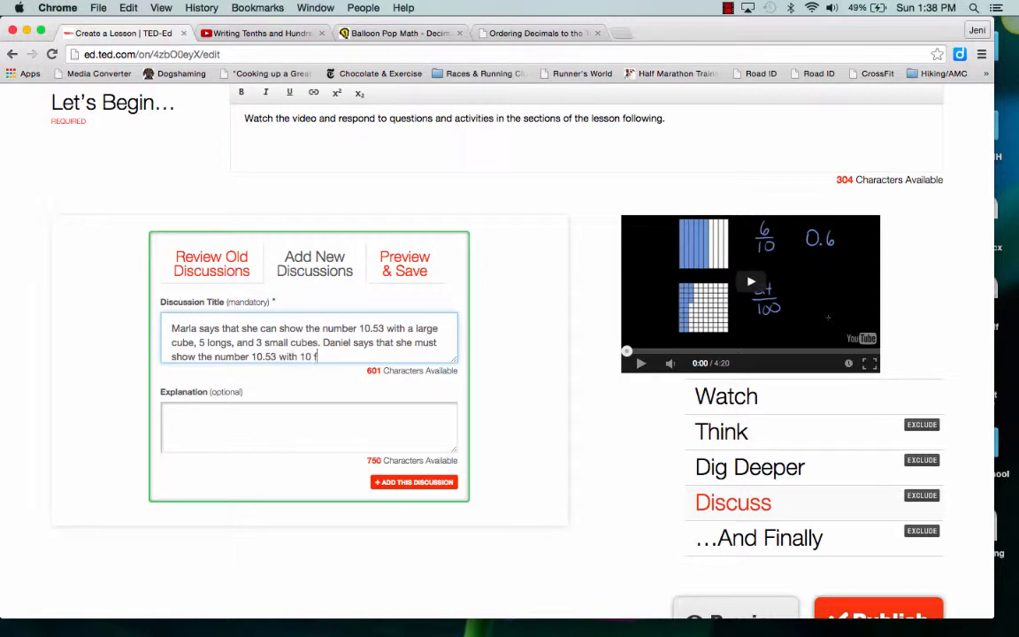
type("lats, 5 longs, and 3 small cub")
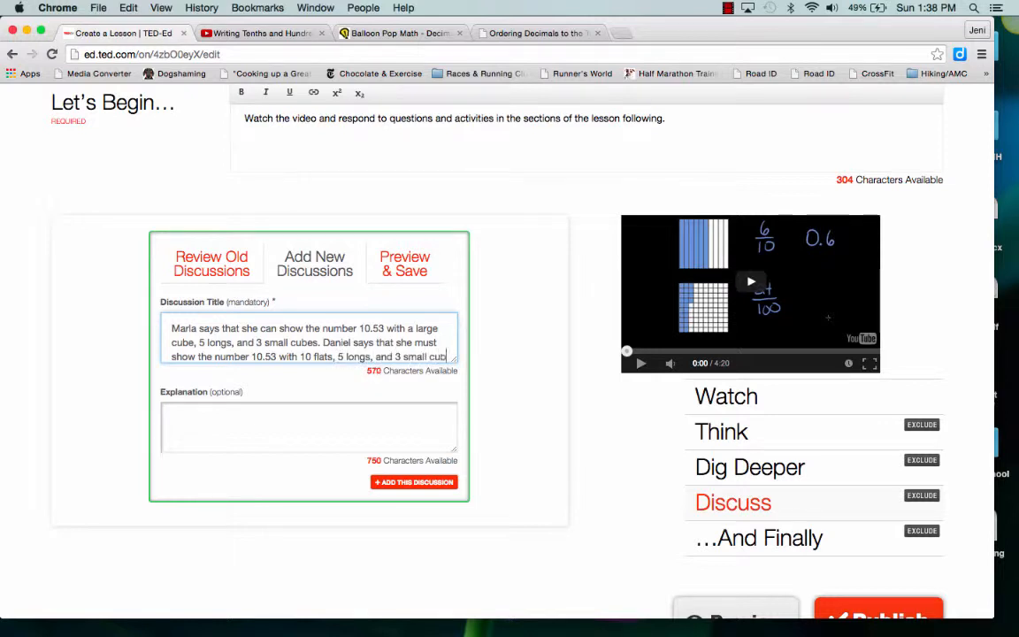
type("es. Whoe is")
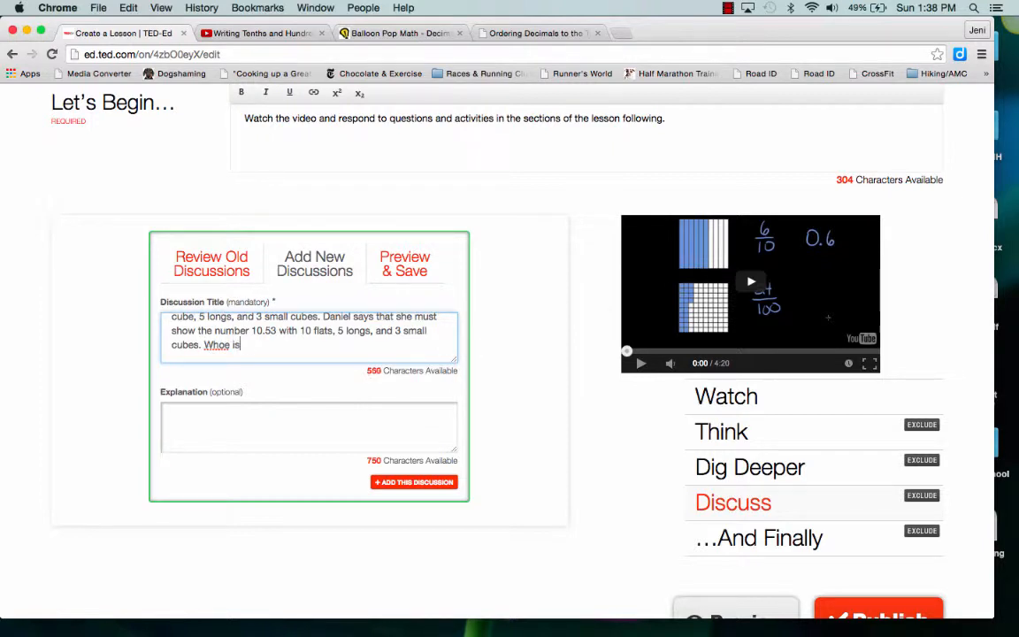
End the discussion title with "Who is correct? Use place value and your knowledge of base-10 blocks to support your answer."
key("BackSpace")
type("is correct? Use place val")
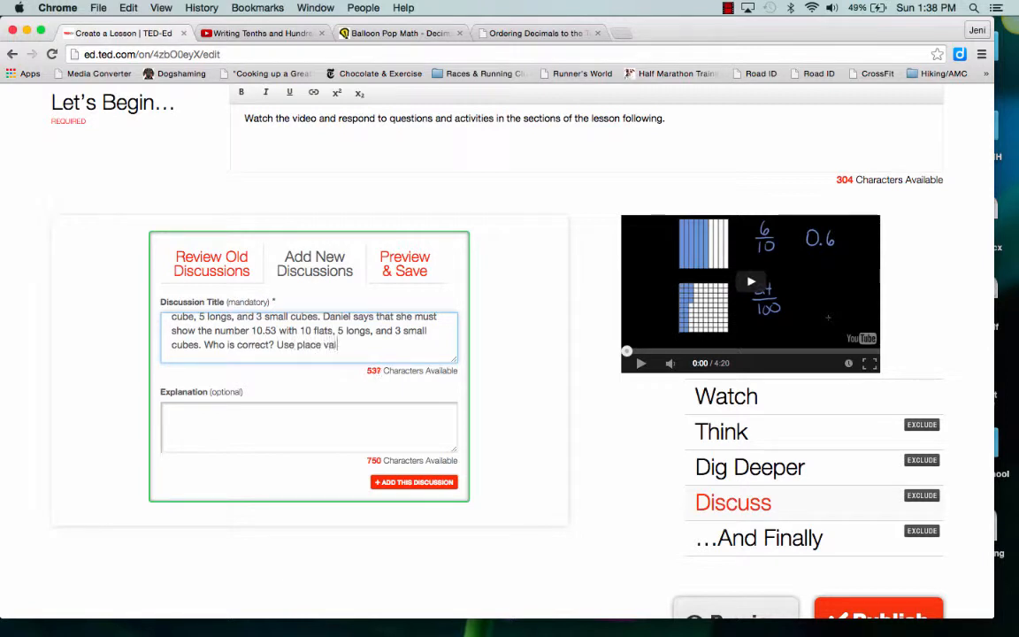
type("ue and your knowledg")
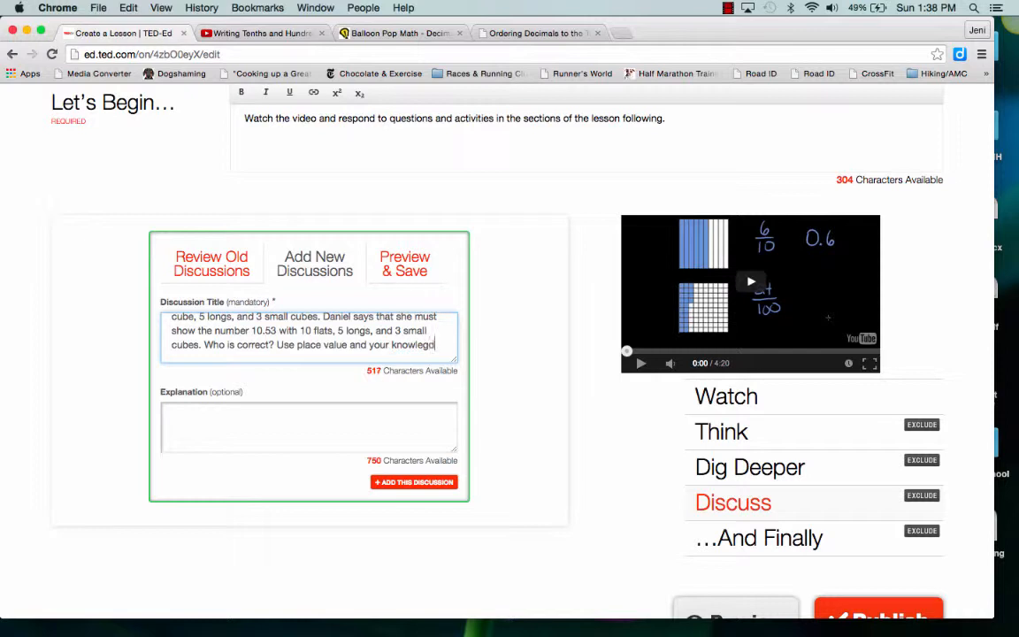
type("e of bas")
type("e-1")
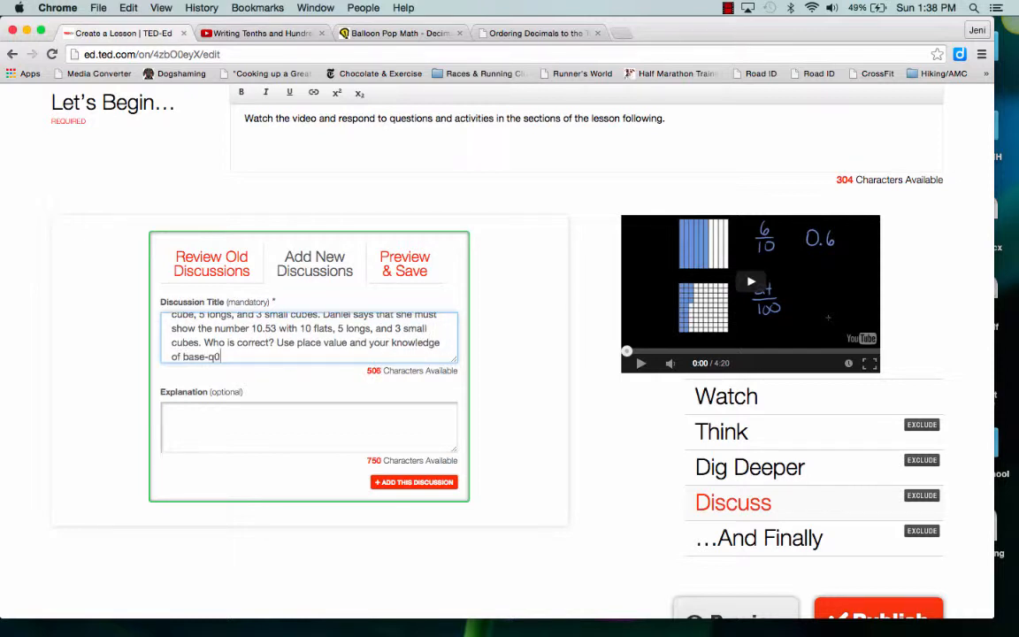
type("0 blocks to support your answer.")
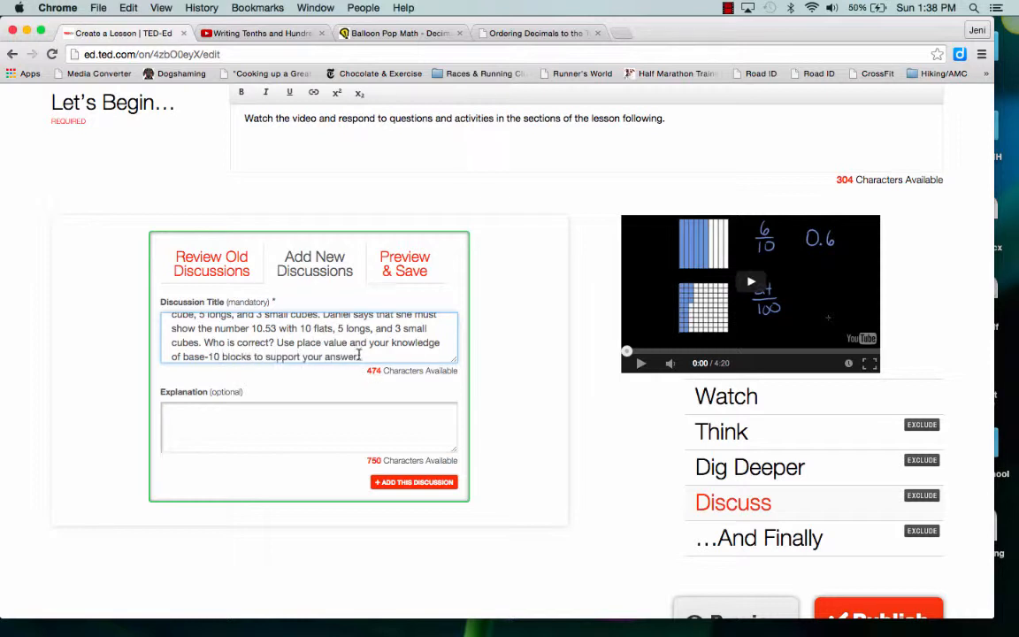
Move the whole text of the discussion title into the discussion's explanation
left_click_drag(359, 355, 264, 304)
key("ctrl+x")
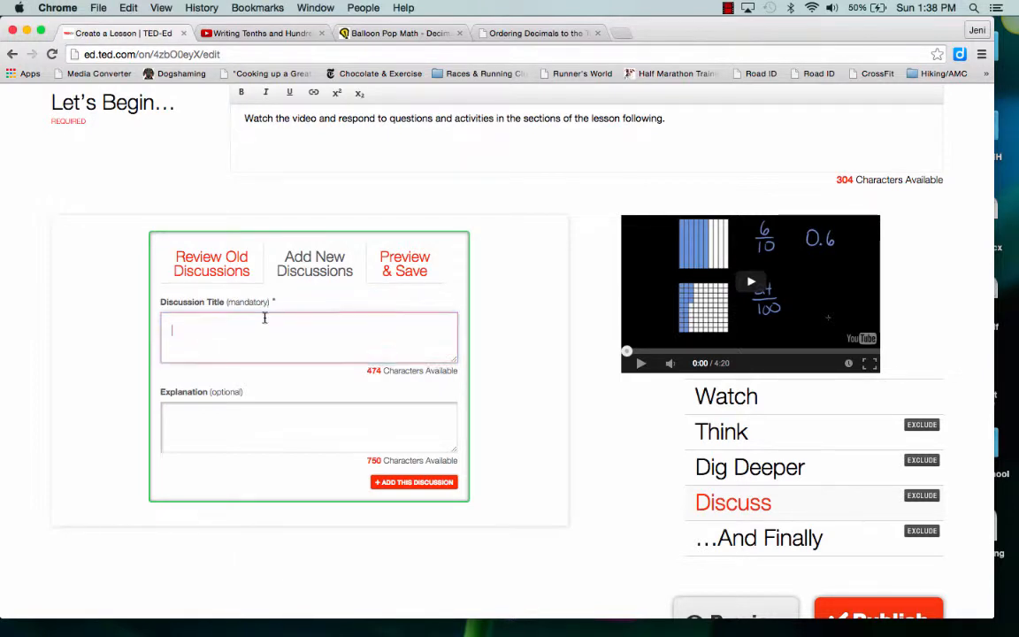
left_click(246, 416)
key("ctrl+v")
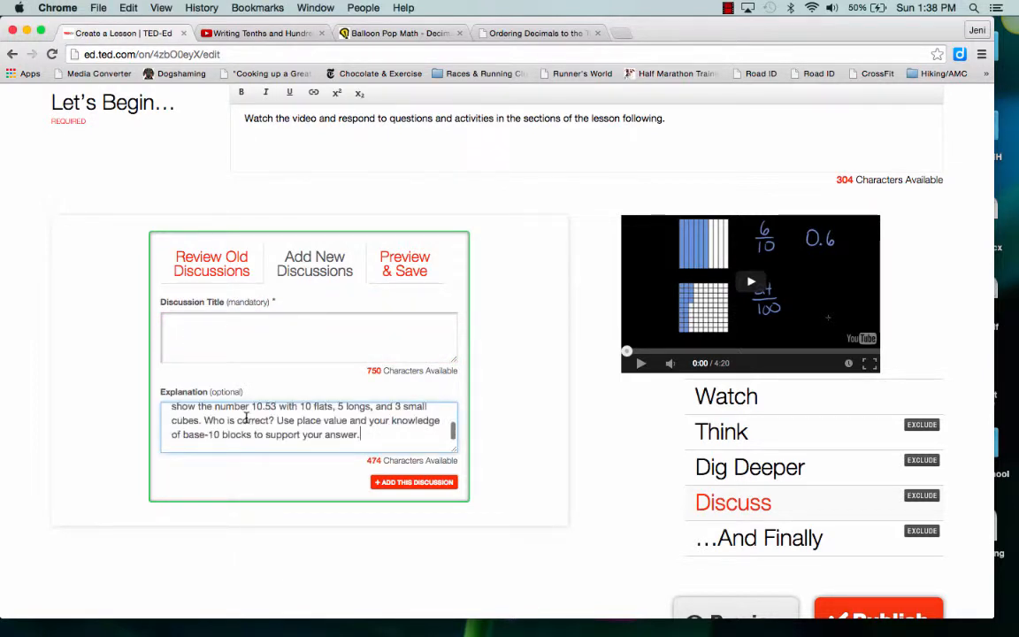
Title the new discussion "Who is correct?"
left_click(179, 351)
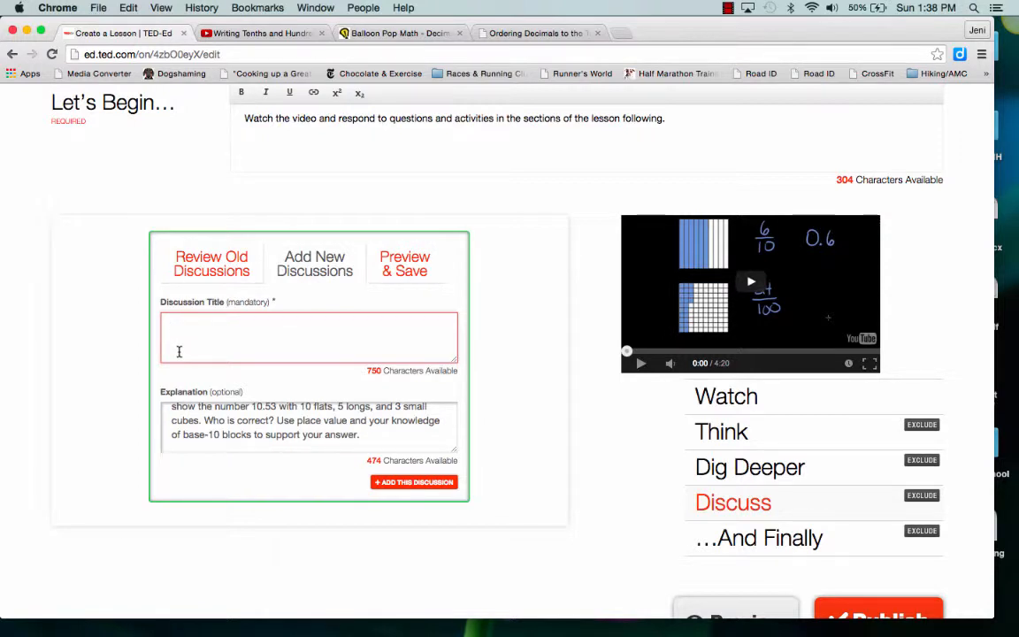
type("Who is cor")
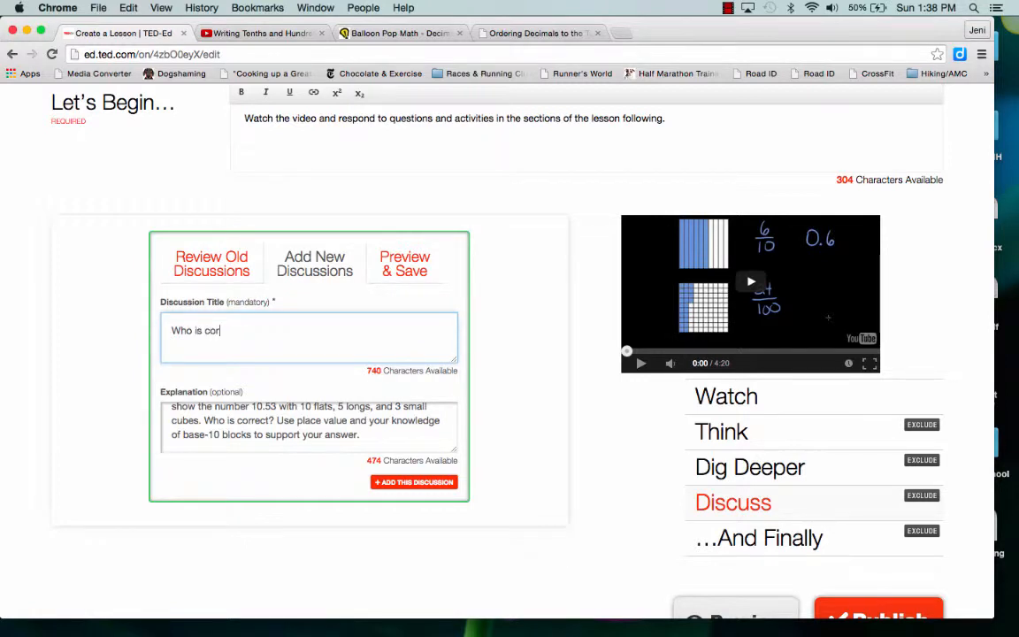
type("rect?")
Read through the discussion's explanation text and add the discussion to the lesson
left_click(397, 435)
scroll(398, 434, "up", 5)
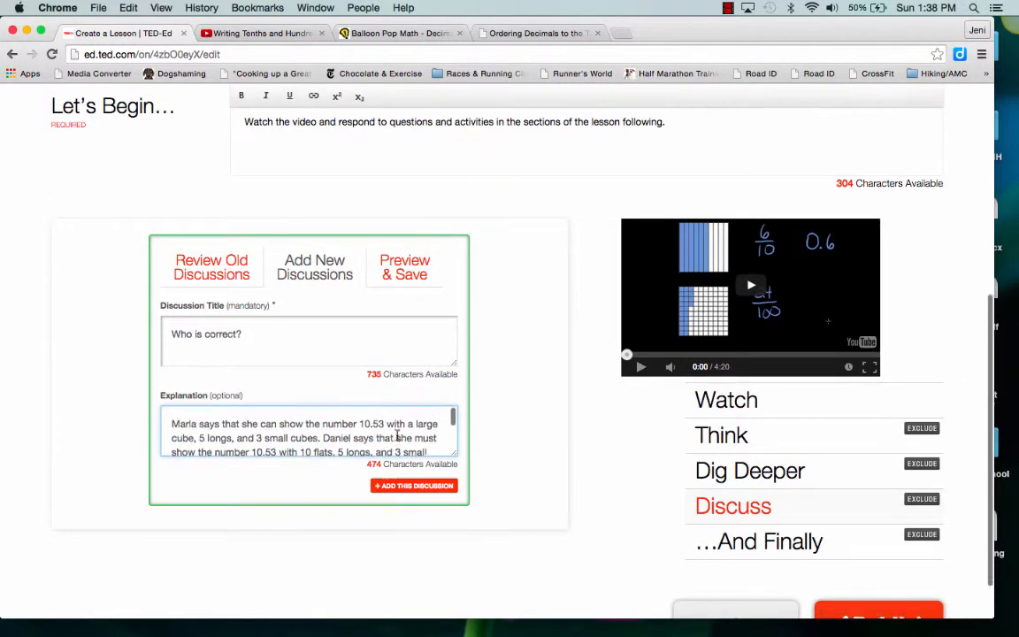
scroll(397, 434, "down", 5)
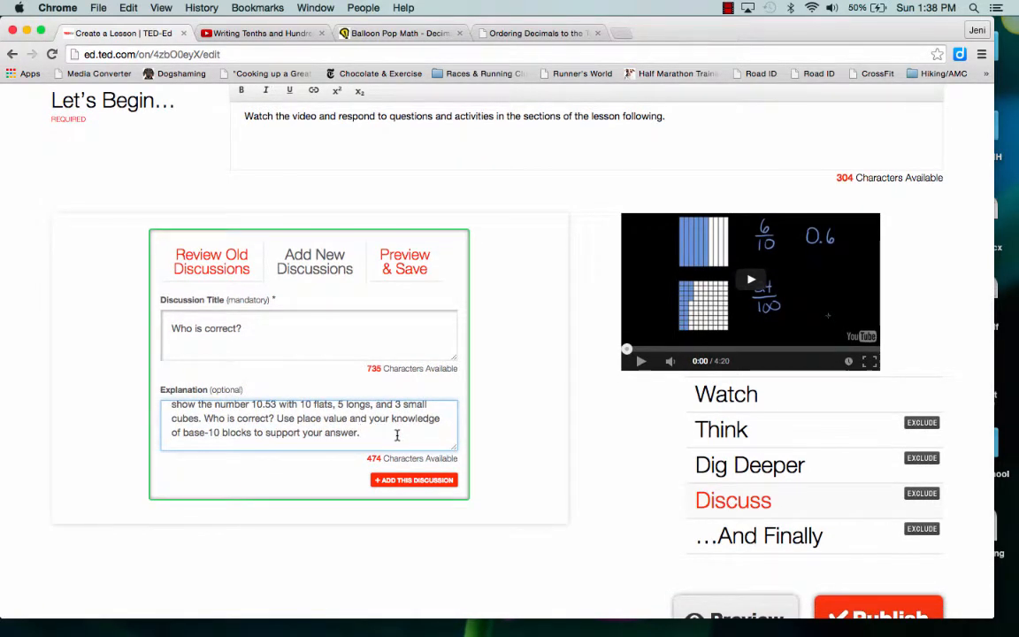
scroll(397, 434, "down", 3)
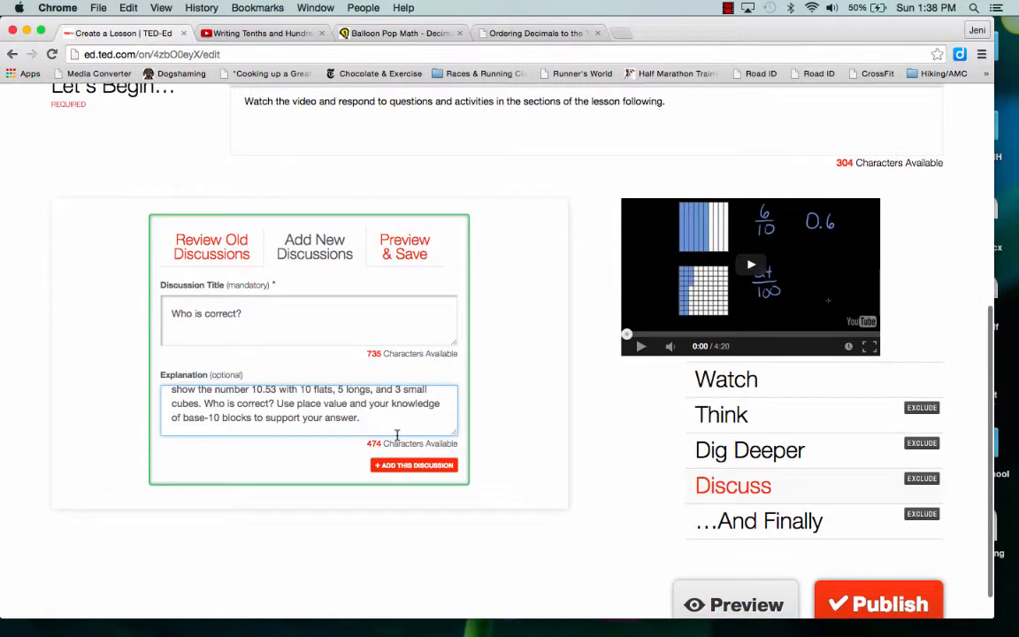
scroll(397, 440, "down", 2)
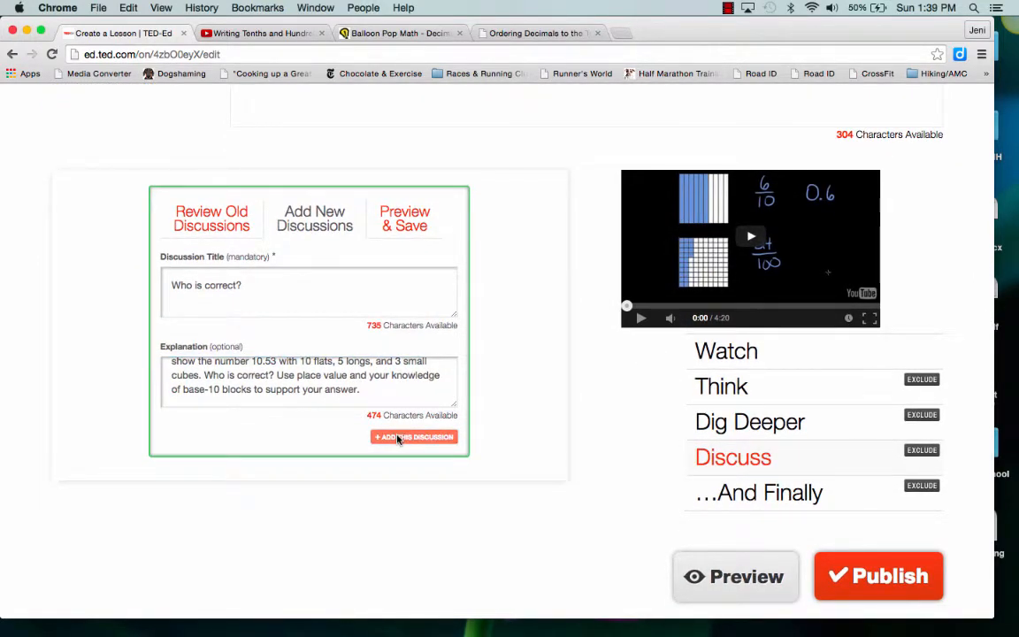
left_click(397, 438)
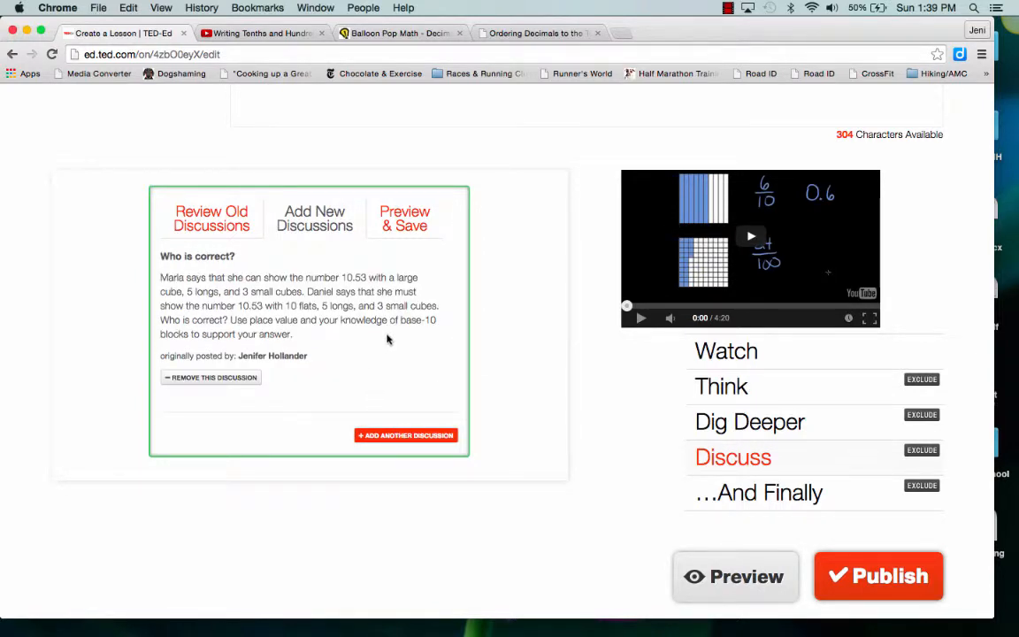
In the And Finally section, begin the closing thoughts with "Think about how we have used base-10 blocks to model whole numbers in the past"
left_click(750, 493)
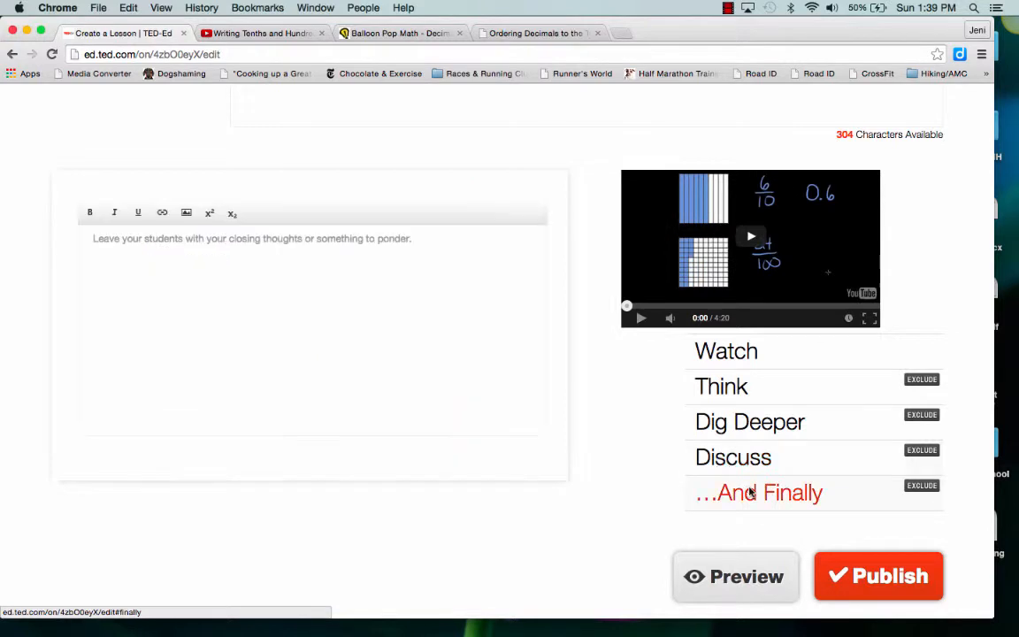
left_click(446, 255)
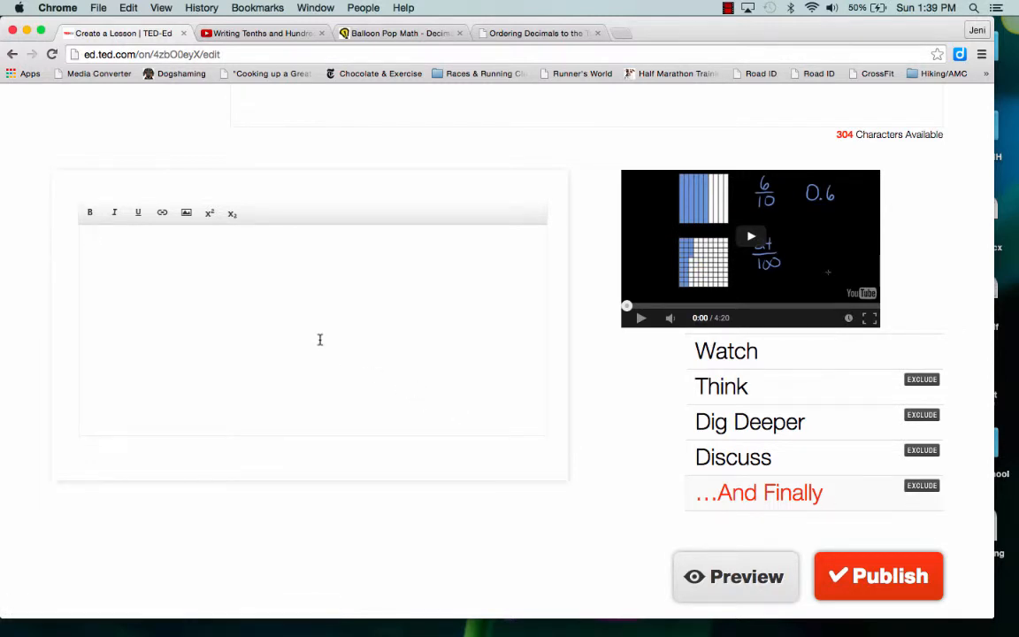
type("Think about you how we have used ")
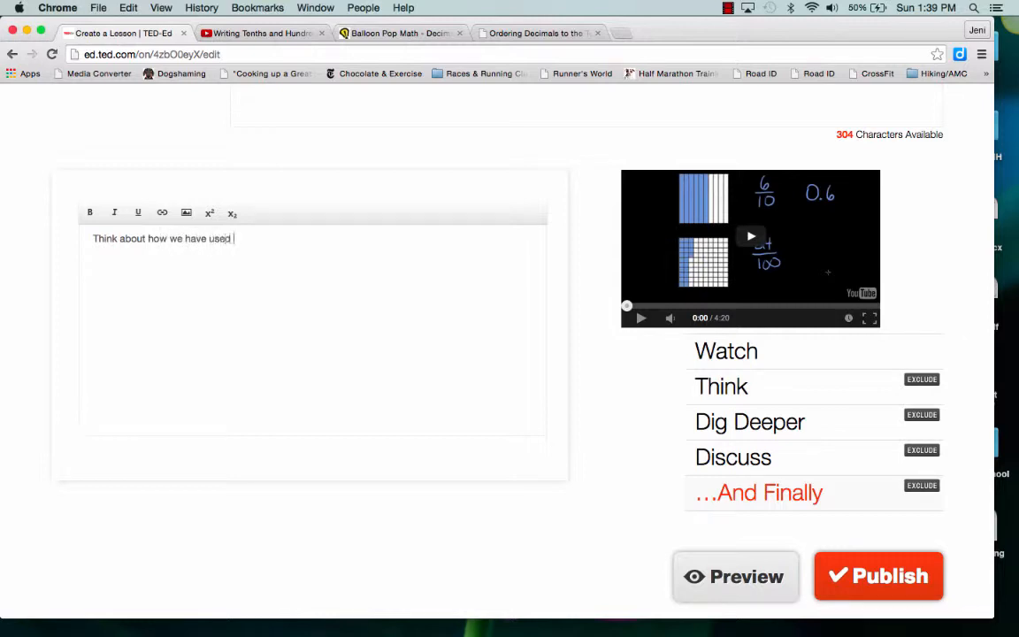
type("base-10 blocks to model whole n")
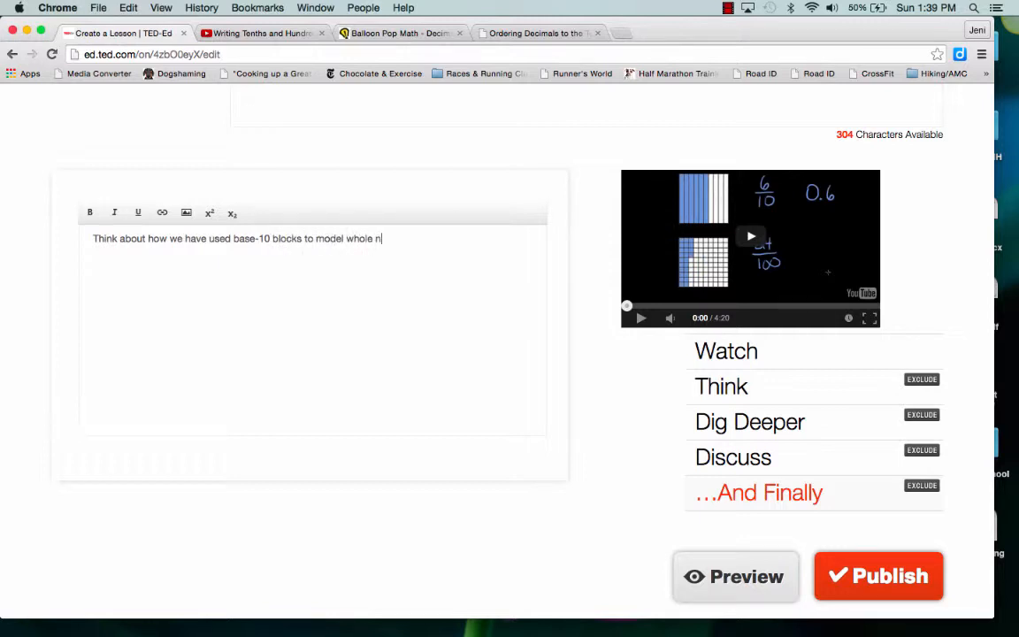
type("umbers in the past. Has this ")
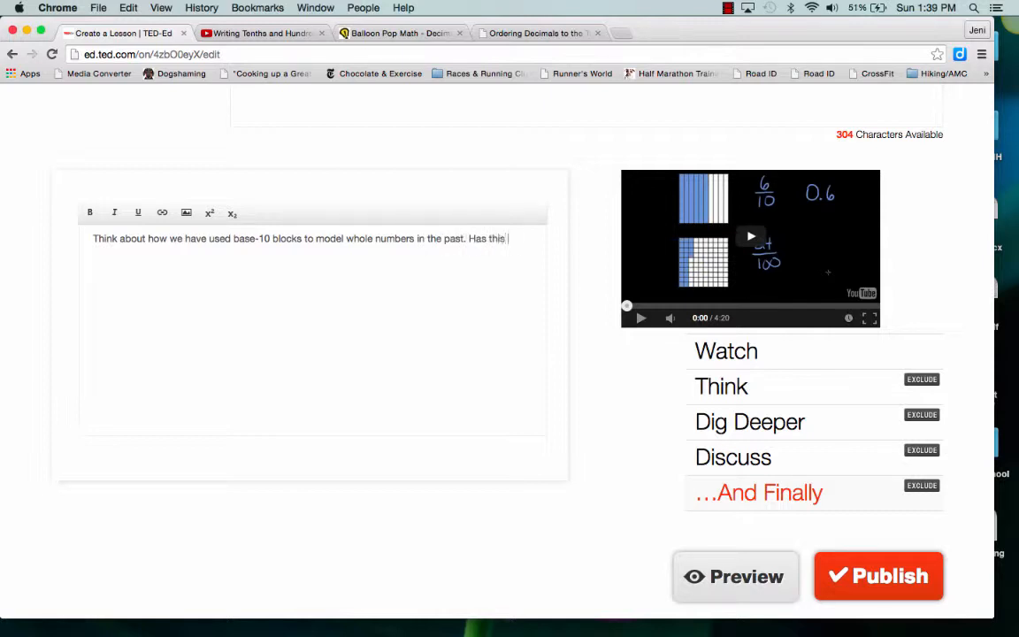
type("helped you to think about ")
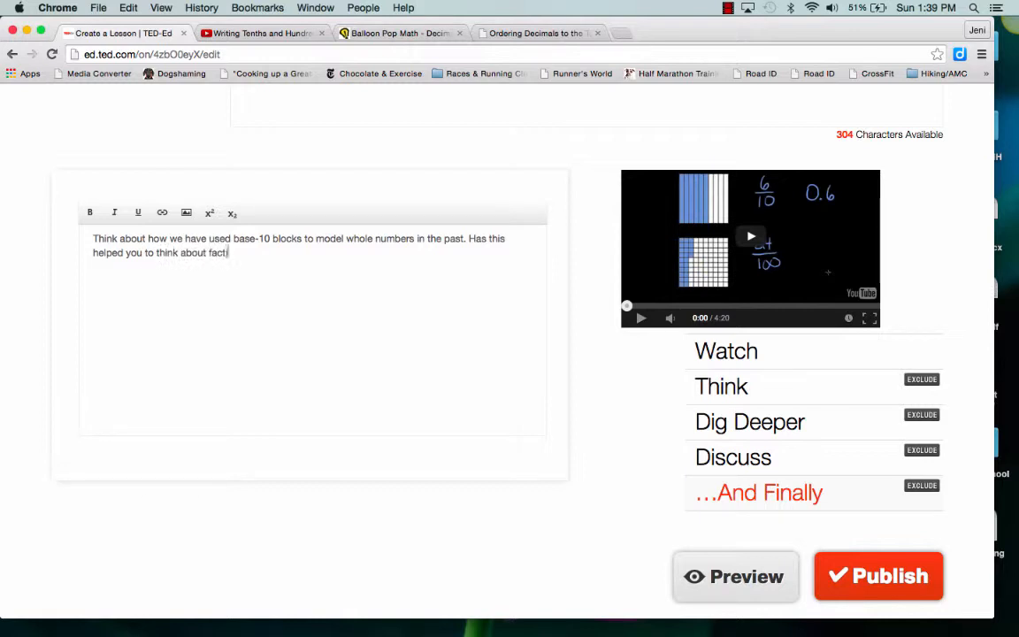
type("fractions and decimal")
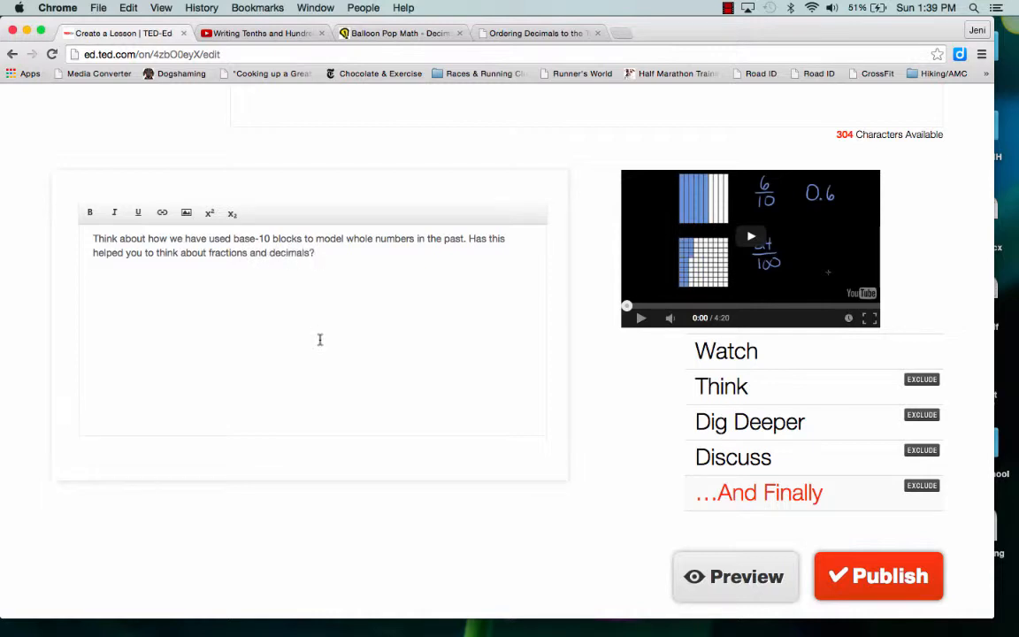
type("s?")
Complete the closing thoughts with the question "Has this helped you to think about fractions and decimals?" and read them over
scroll(530, 361, "down", 1)
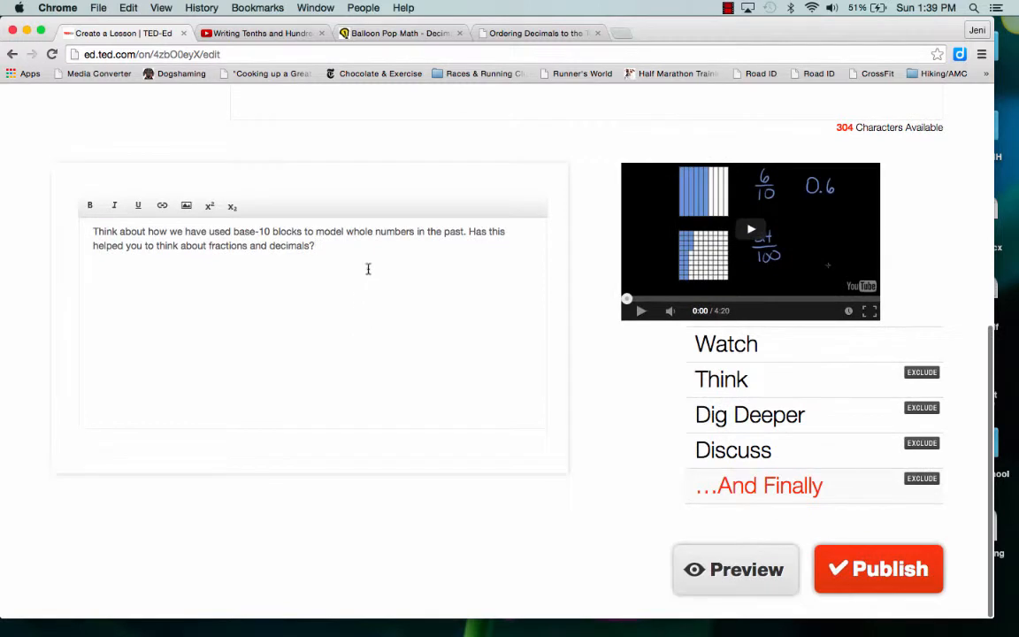
left_click_drag(307, 231, 313, 247)
left_click(314, 245)
Preview the lesson and look through its Watch video and all three Think questions
left_click(750, 569)
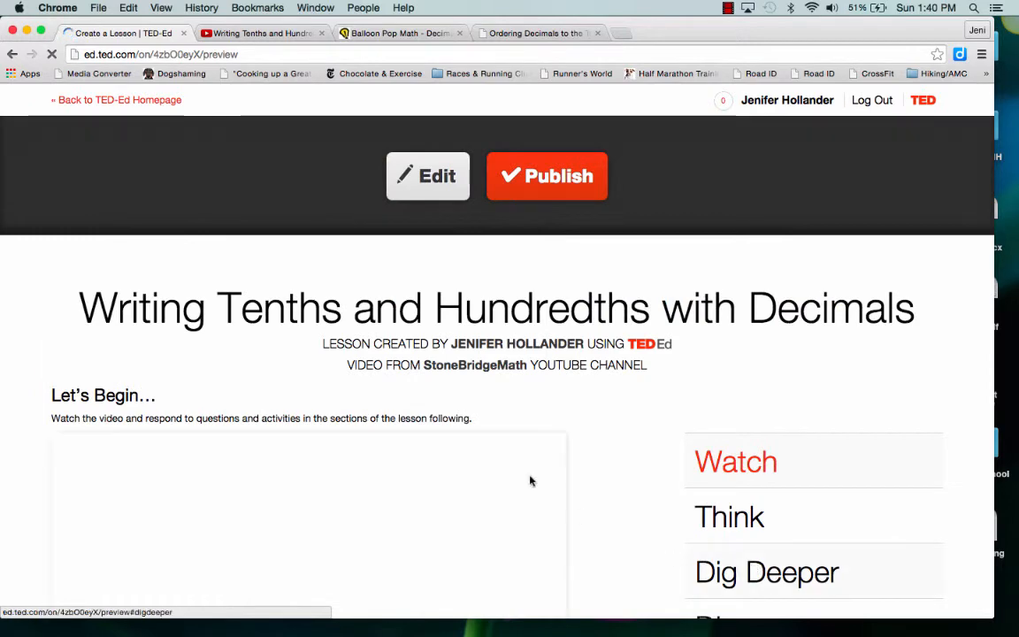
scroll(522, 333, "down", 2)
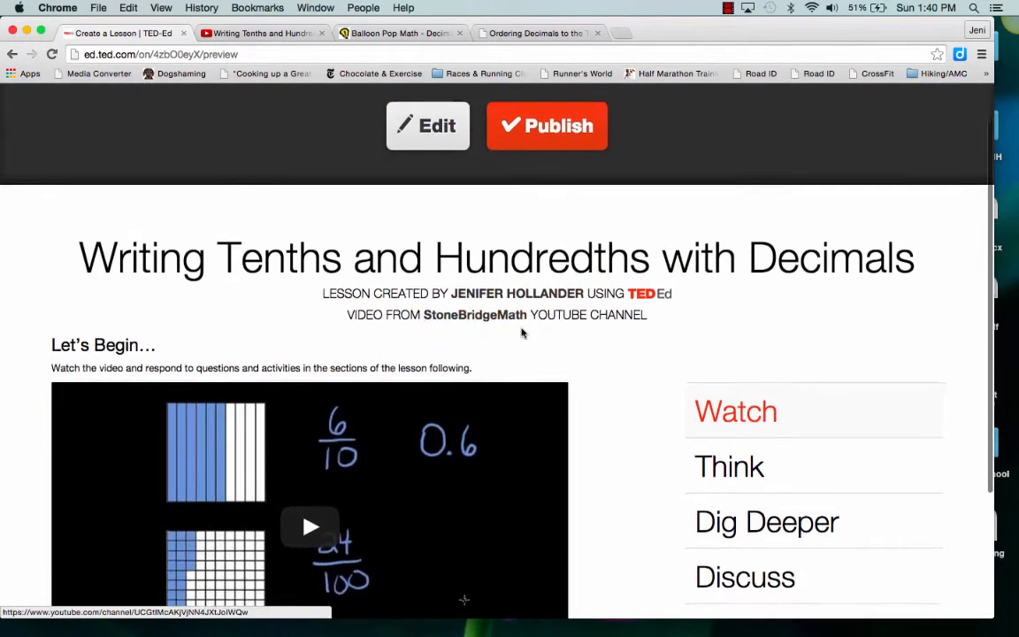
scroll(522, 333, "down", 3)
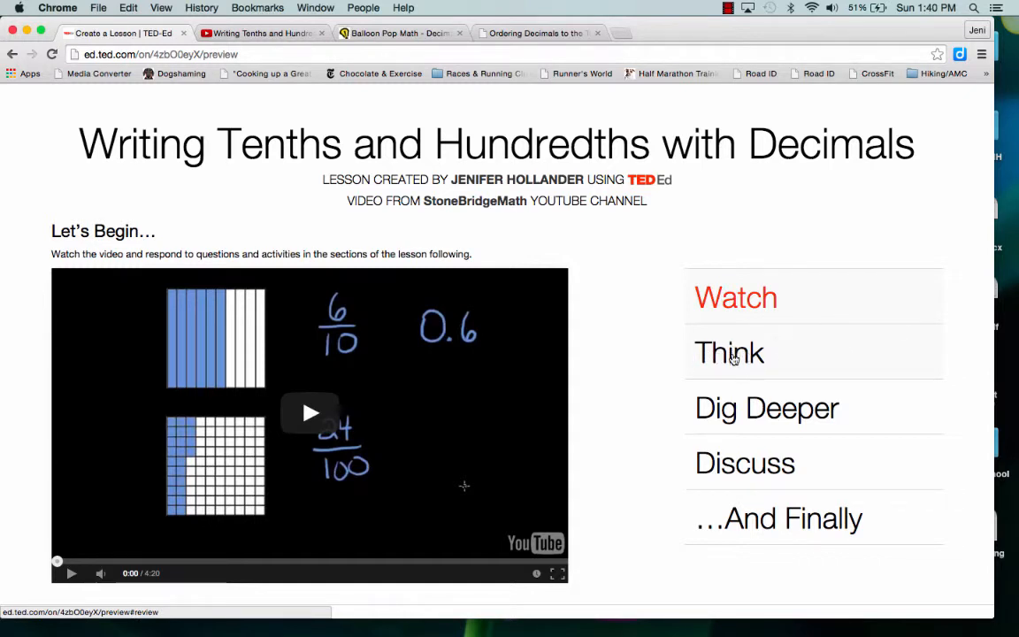
left_click(732, 358)
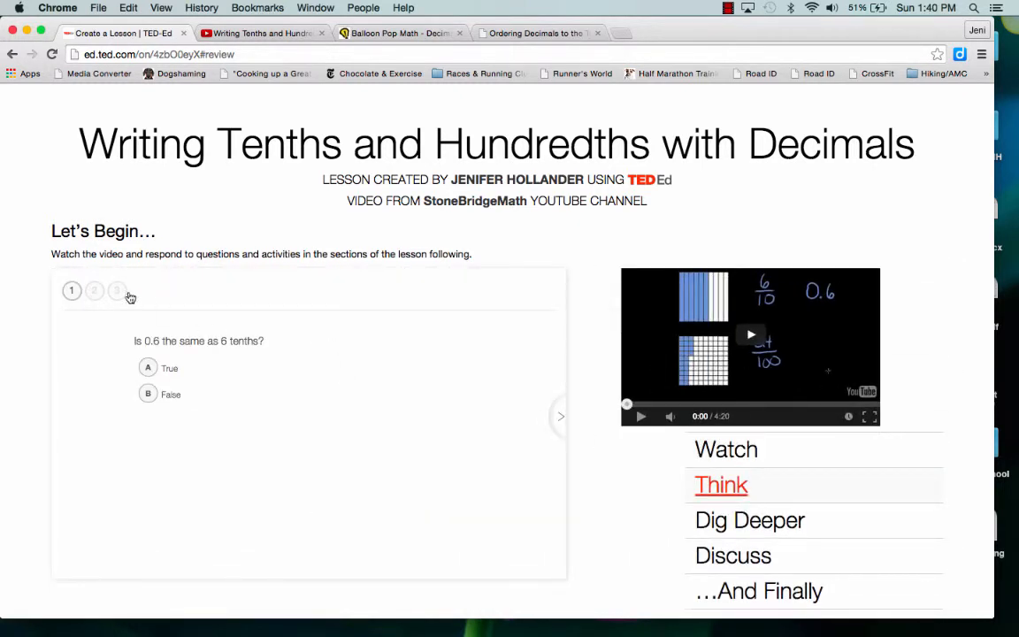
left_click(95, 292)
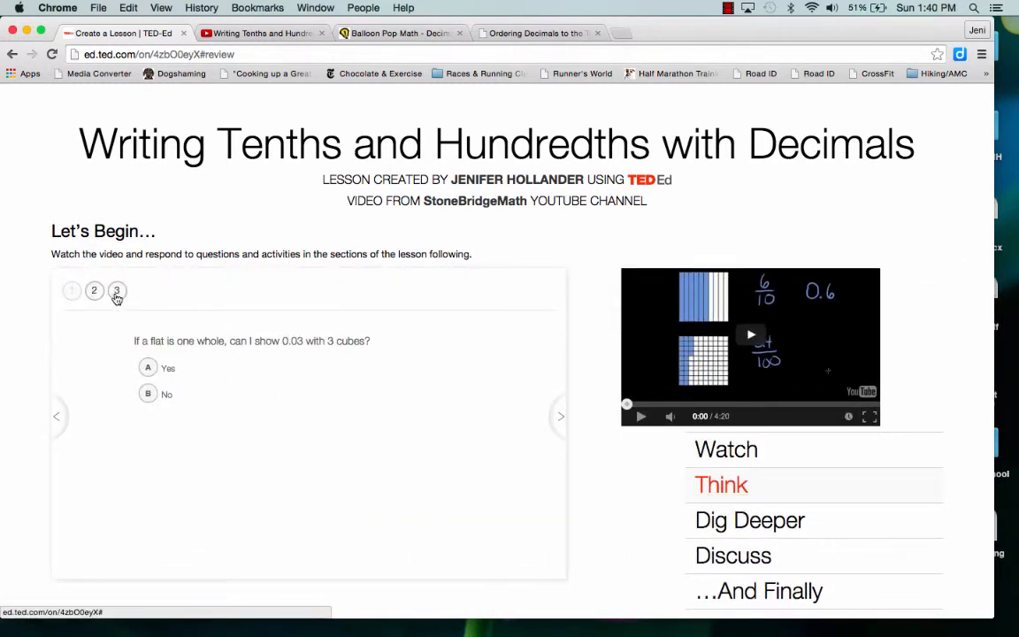
left_click(116, 292)
scroll(310, 336, "down", 3)
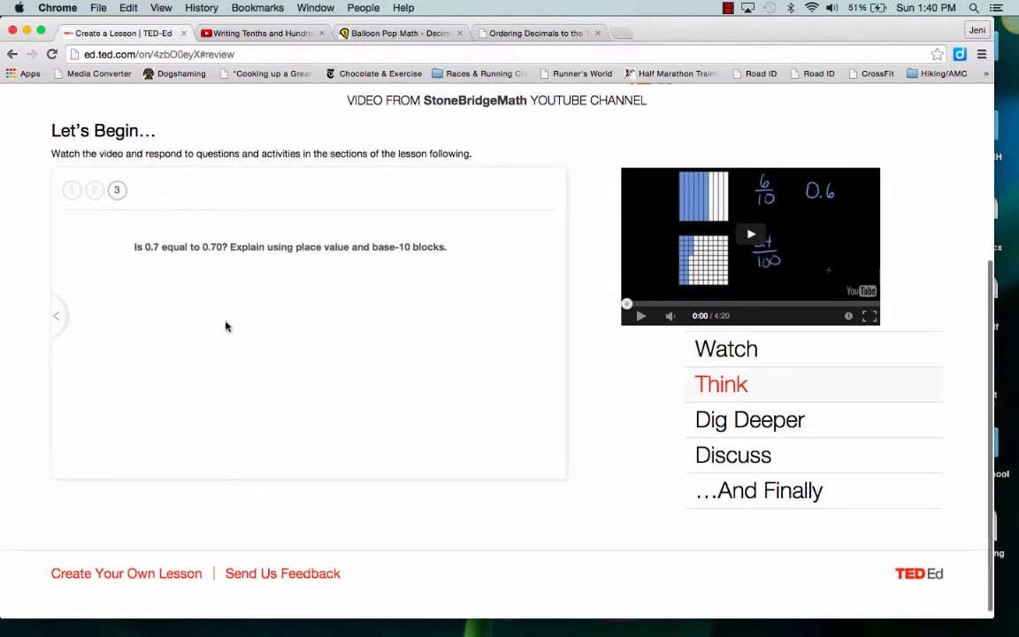
Review the Dig Deeper resources, the Discuss prompt and the And Finally text in the lesson preview
left_click(710, 423)
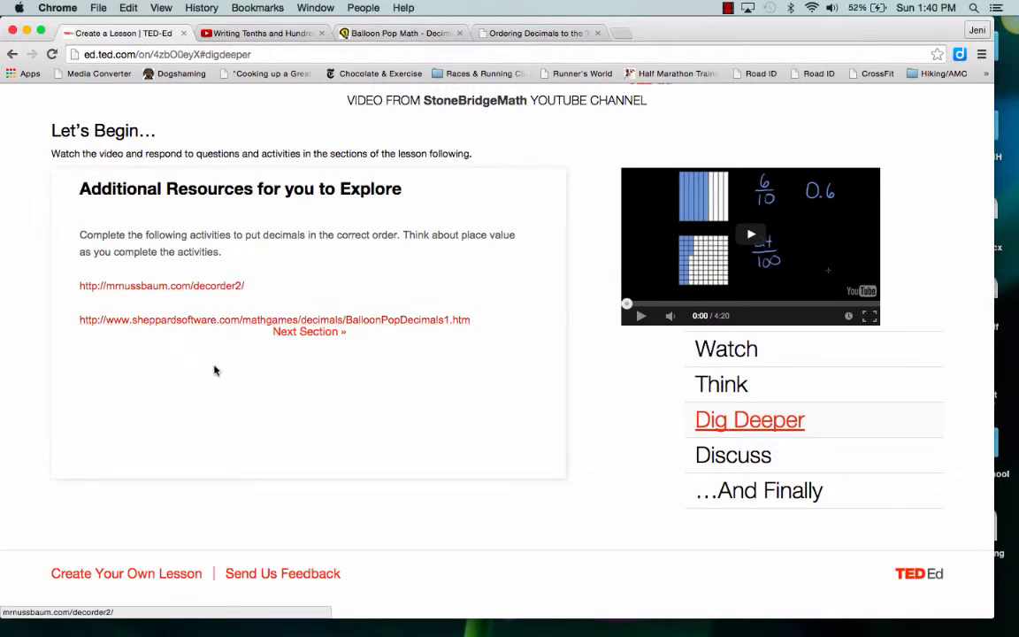
left_click(711, 458)
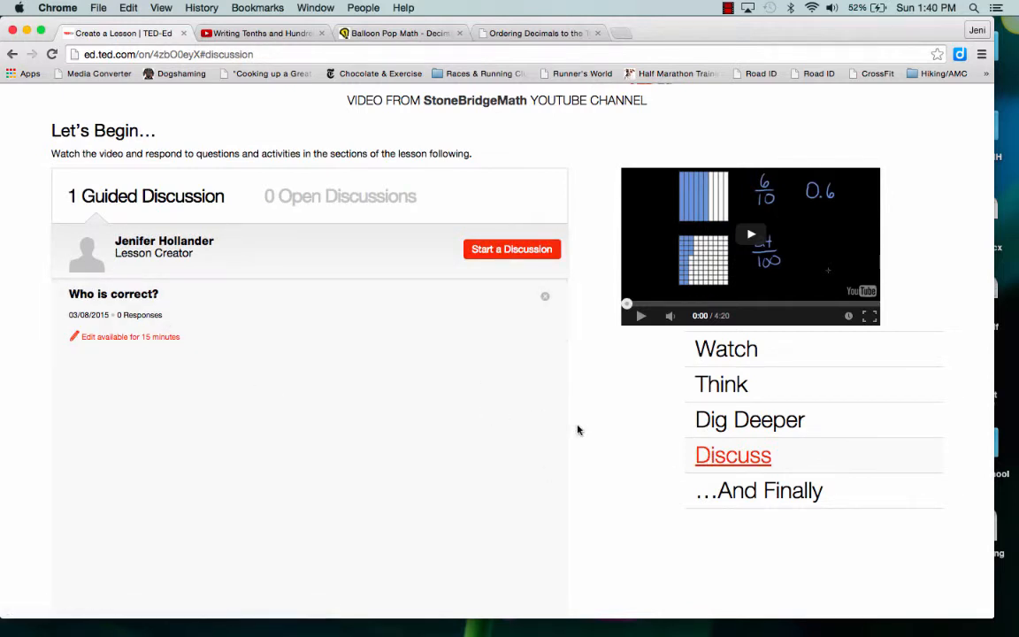
left_click(734, 491)
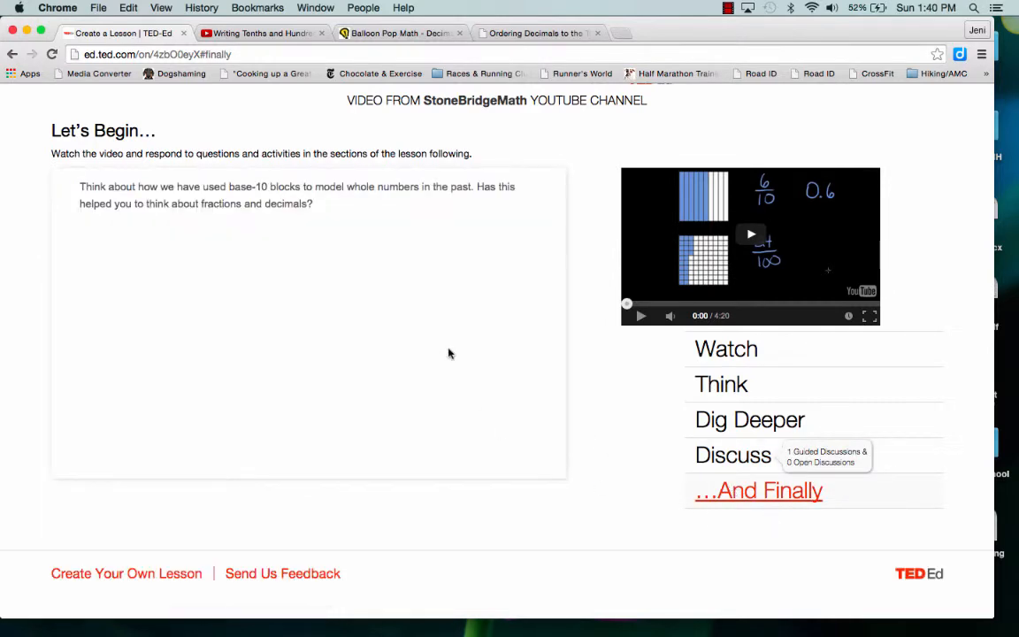
scroll(448, 353, "down", 1)
Publish the decimals lesson from its preview and dismiss the sharing dialog without sending any invitations
scroll(447, 353, "up", 5)
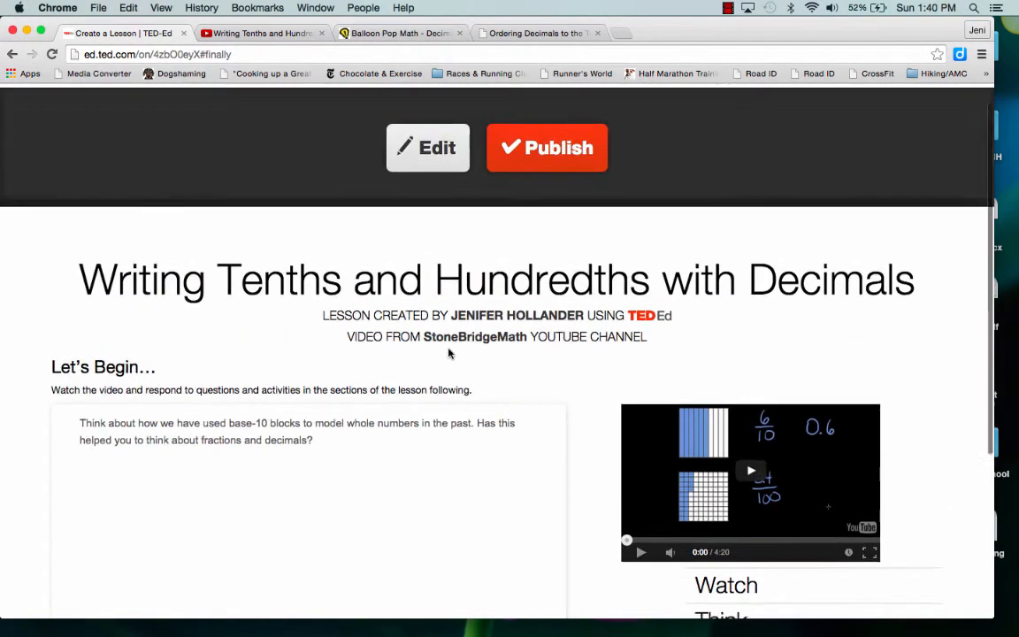
left_click(528, 191)
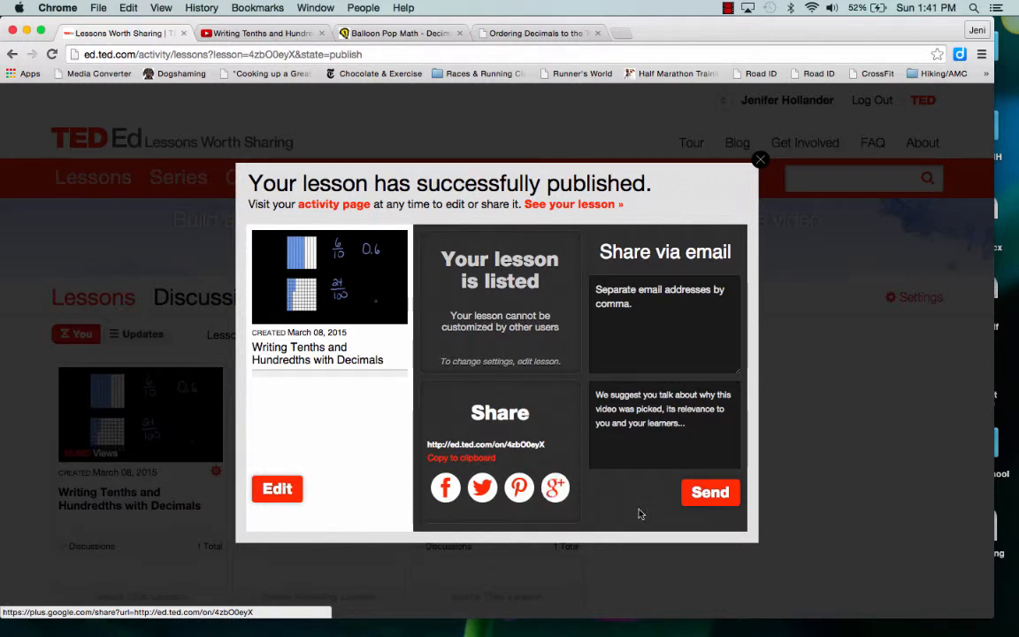
left_click(759, 165)
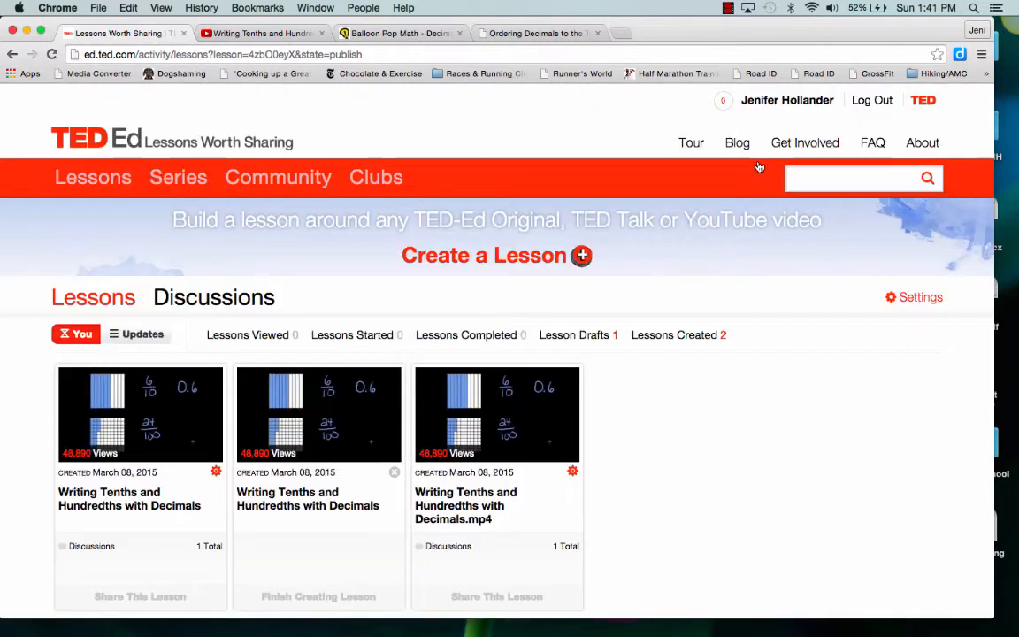